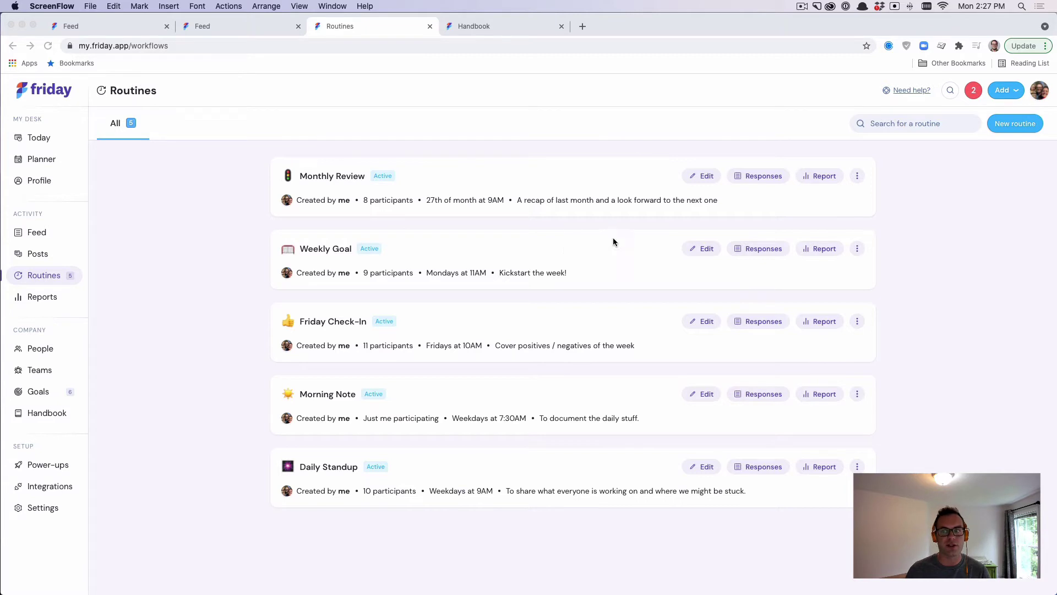
# - Open the Friday Check-In routine for editing and preview its "How did you feel about the week?" prompt
pyautogui.click(1035, 218)
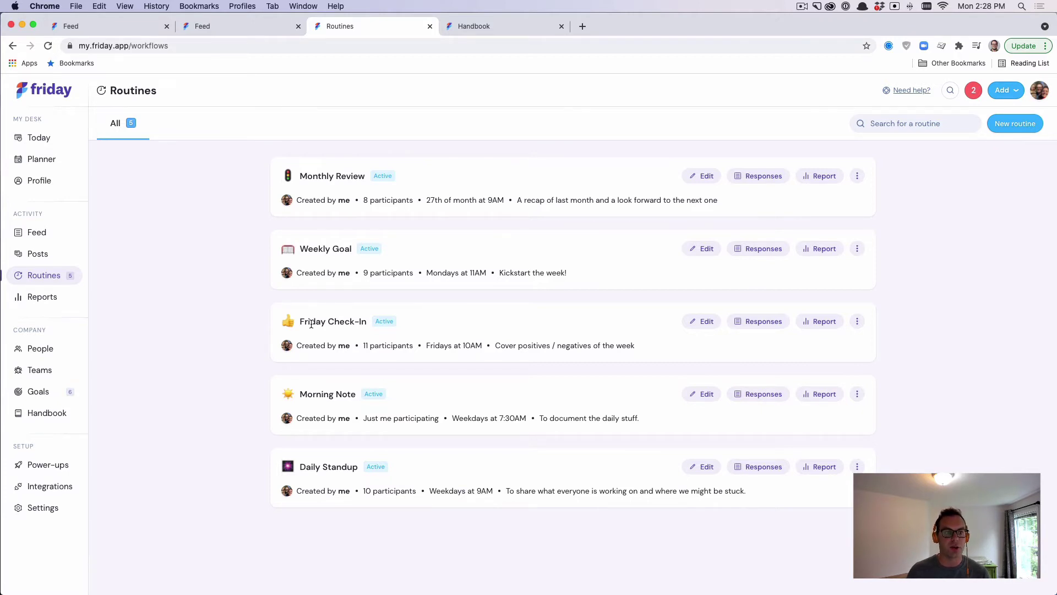
pyautogui.click(702, 321)
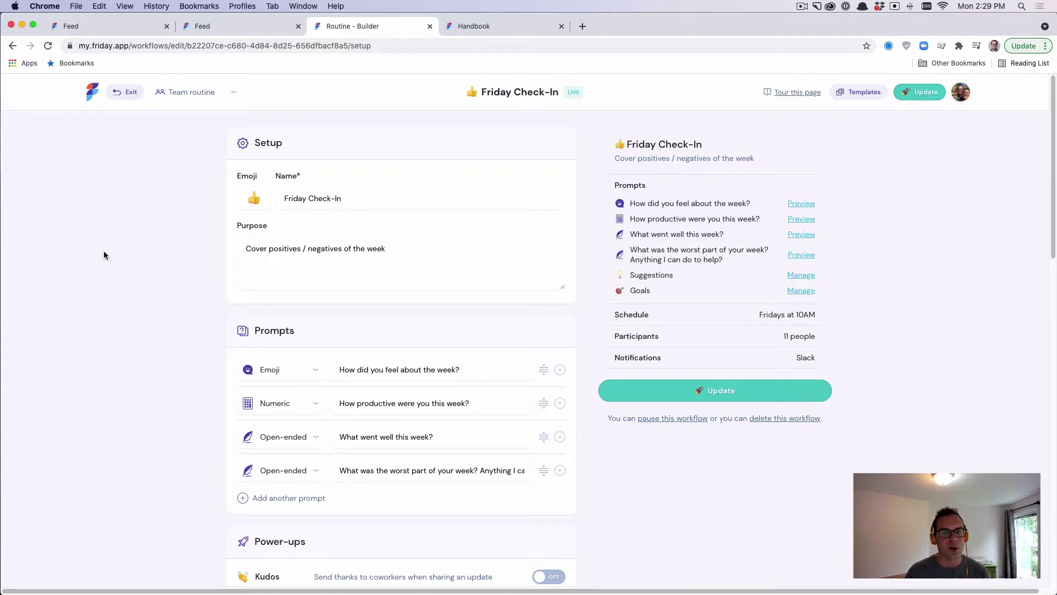
pyautogui.scroll(-1, 104, 250)
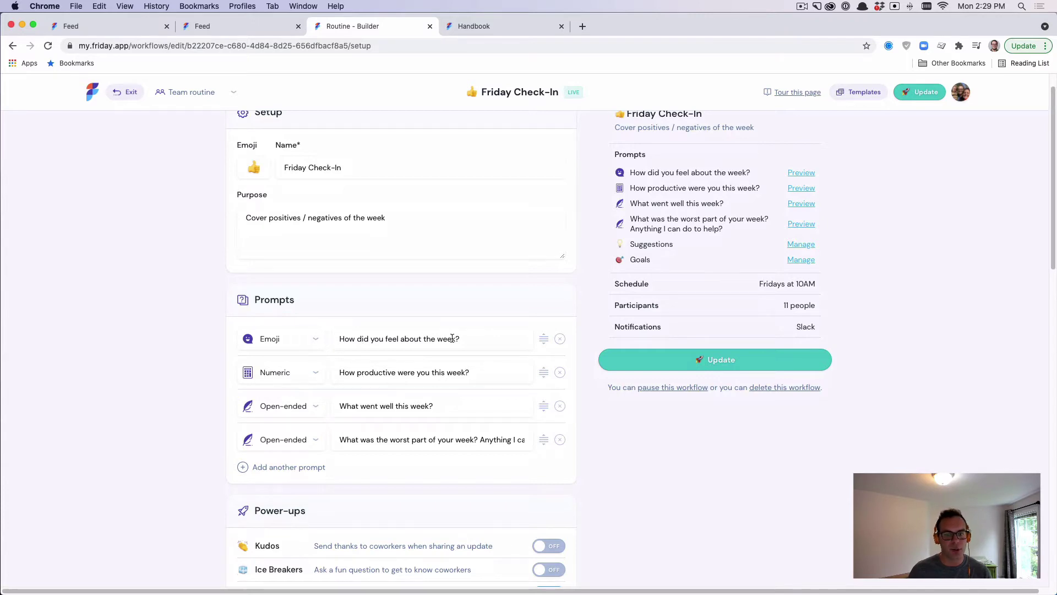
pyautogui.click(801, 173)
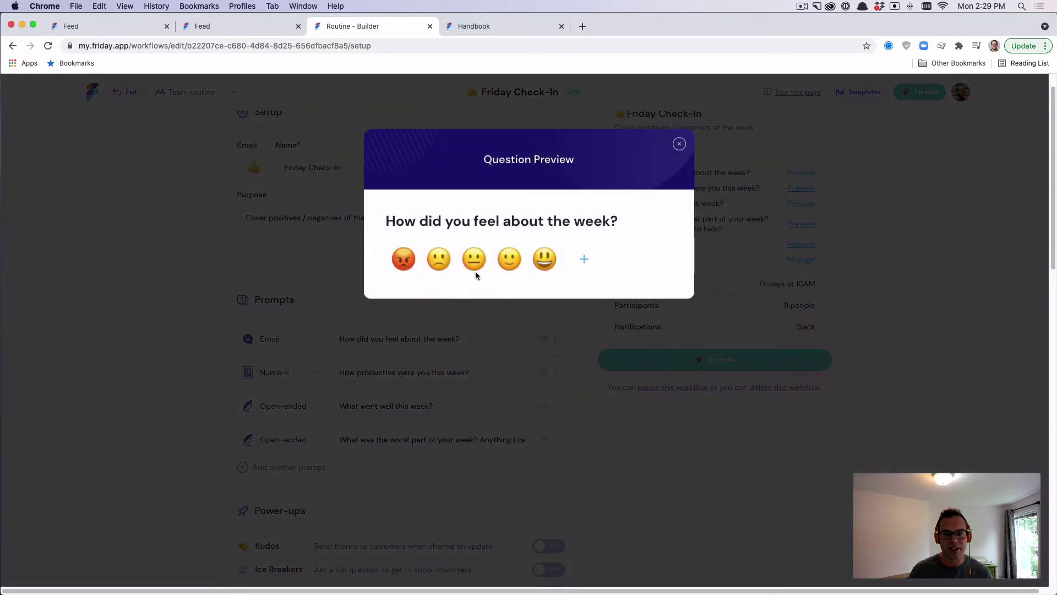
pyautogui.click(679, 144)
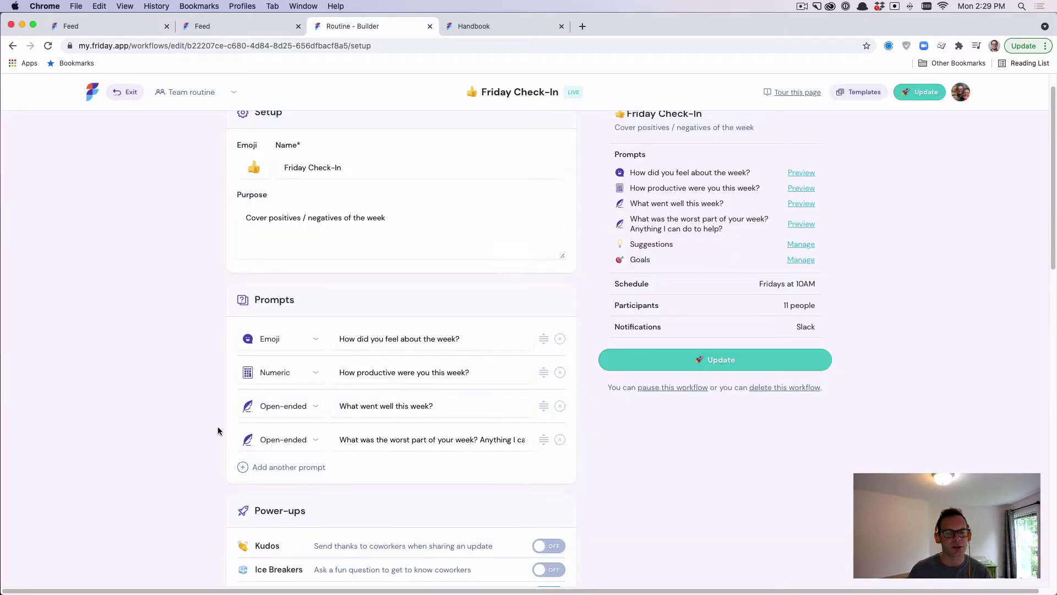
# - Review the Friday Check-In's prompts, power-ups, schedule, participants and response settings, and exit the routine builder
pyautogui.scroll(-3, 196, 422)
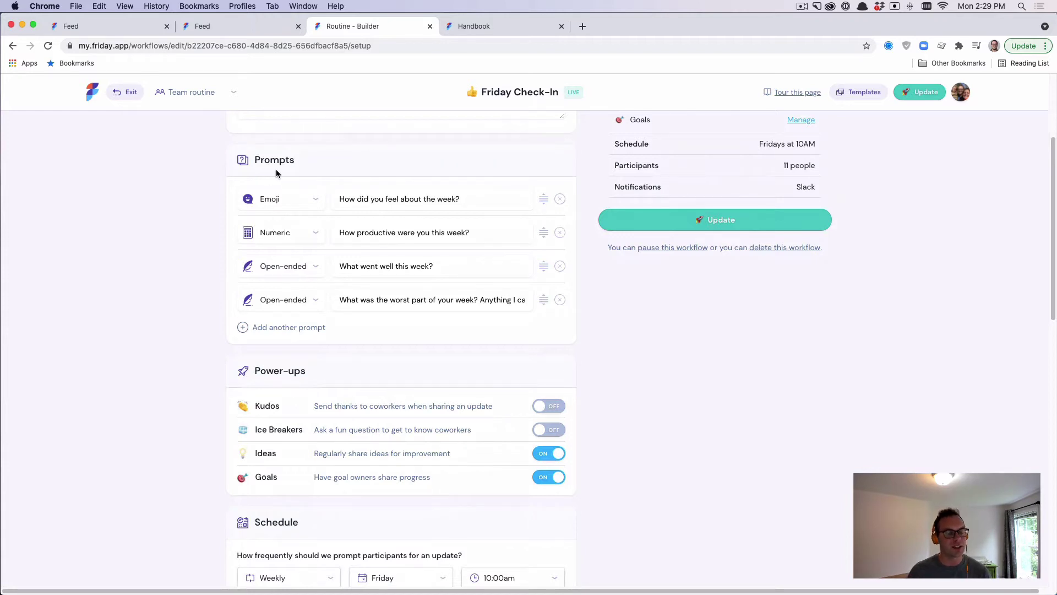
pyautogui.scroll(-2, 196, 333)
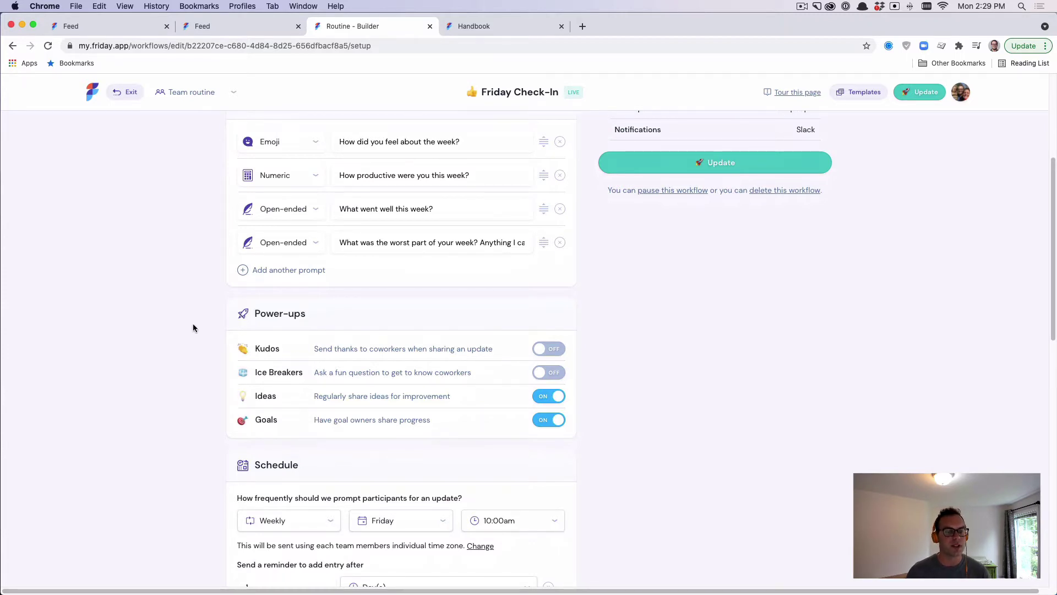
pyautogui.scroll(-3, 193, 327)
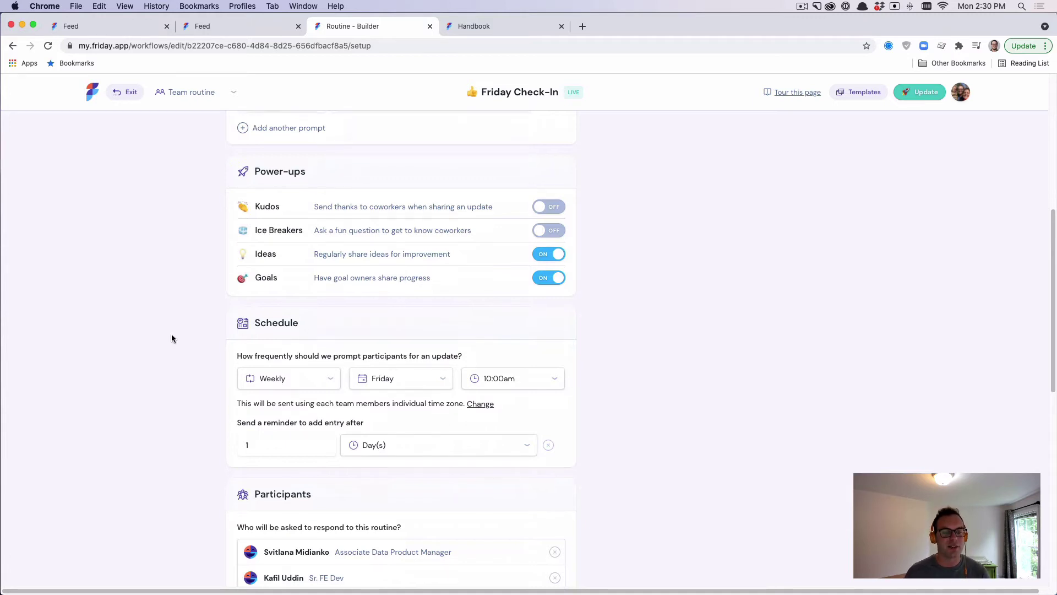
pyautogui.scroll(-5, 170, 333)
pyautogui.scroll(-3, 200, 326)
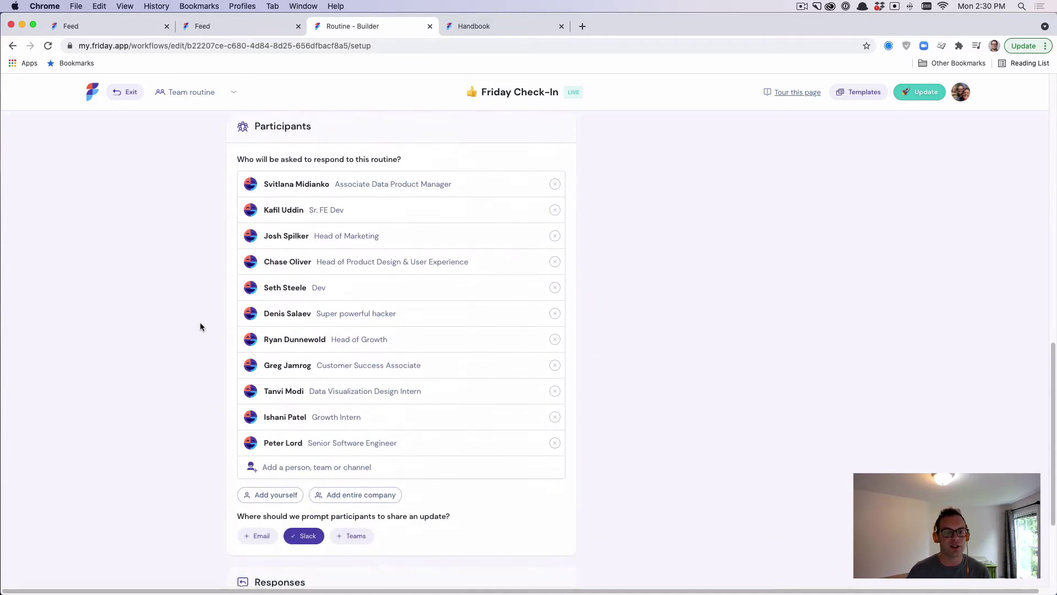
pyautogui.scroll(-4, 201, 327)
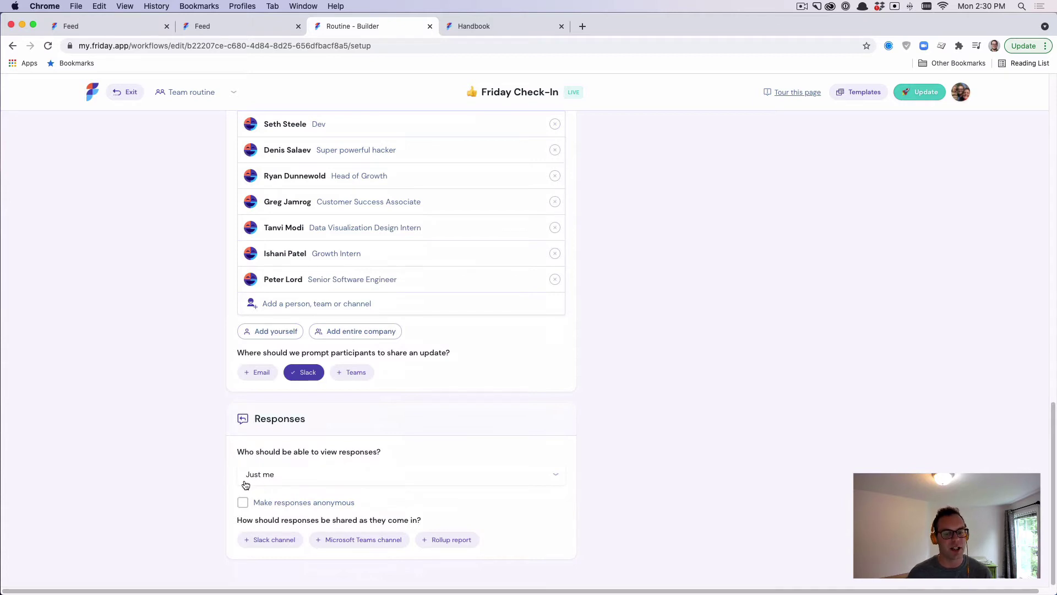
pyautogui.scroll(20, 207, 460)
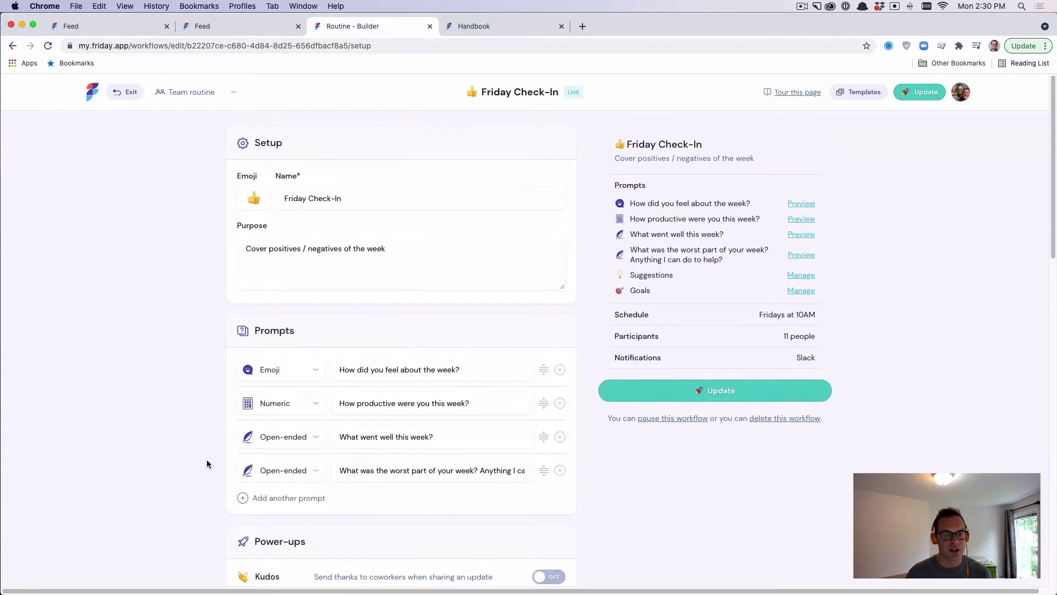
pyautogui.scroll(-20, 206, 464)
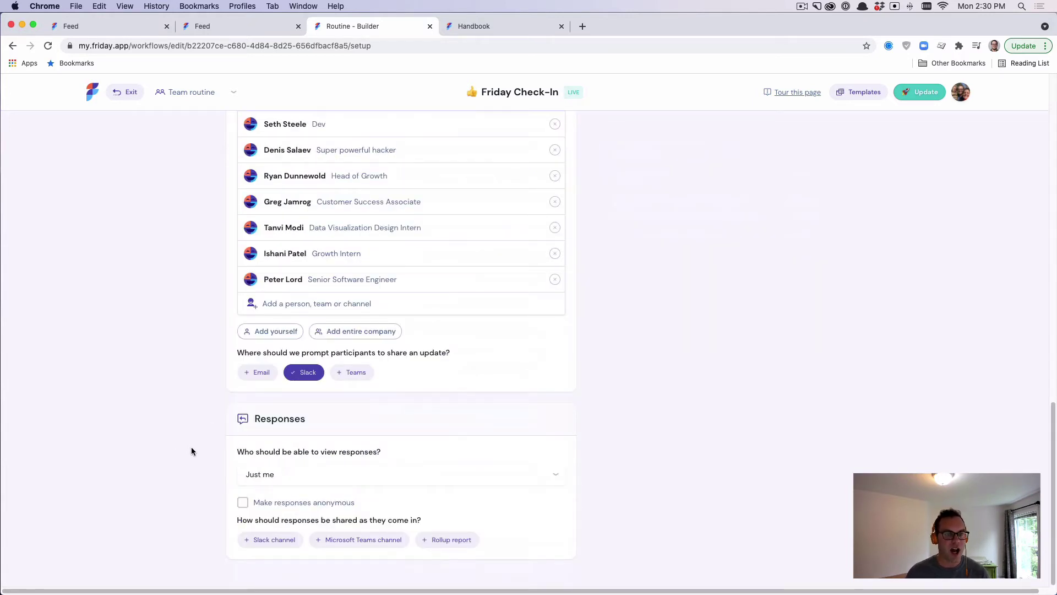
pyautogui.scroll(20, 186, 405)
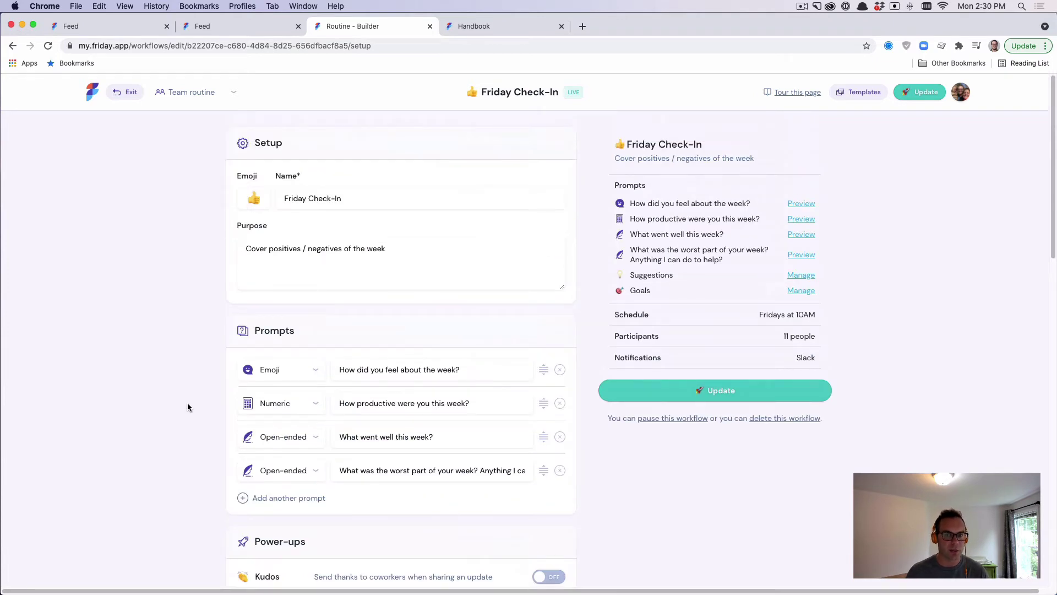
pyautogui.click(129, 92)
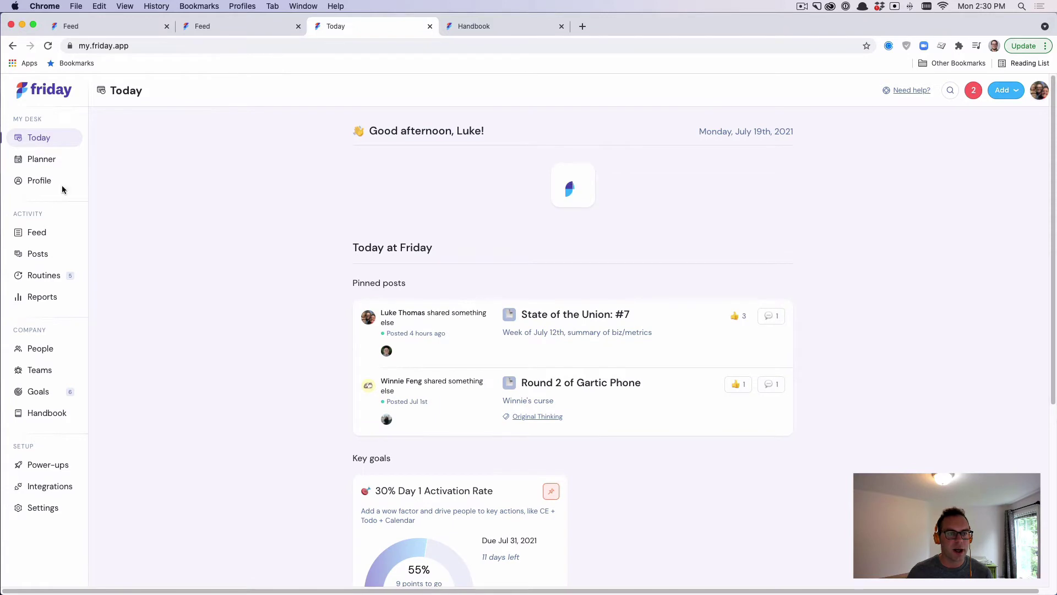
# - Show the Weekly Goal routine in the company feed and read through the team's responses
pyautogui.click(38, 231)
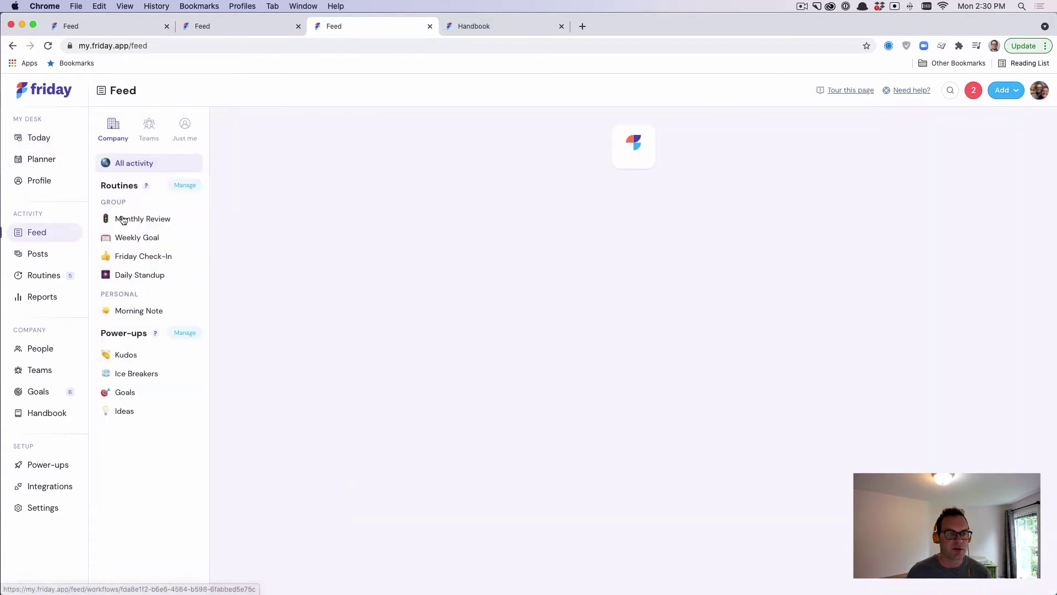
pyautogui.click(145, 238)
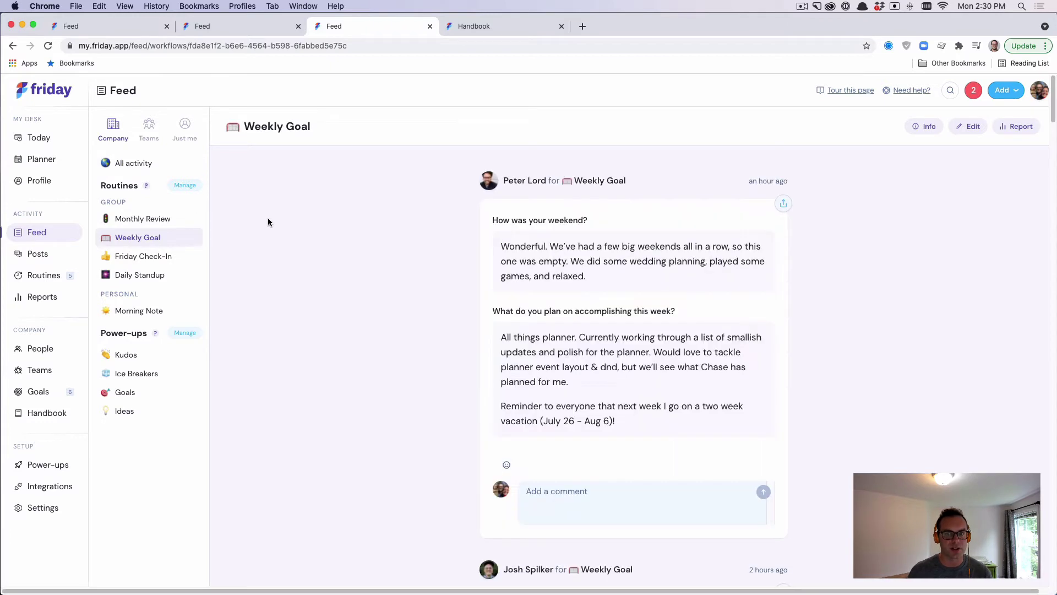
pyautogui.scroll(-8, 403, 283)
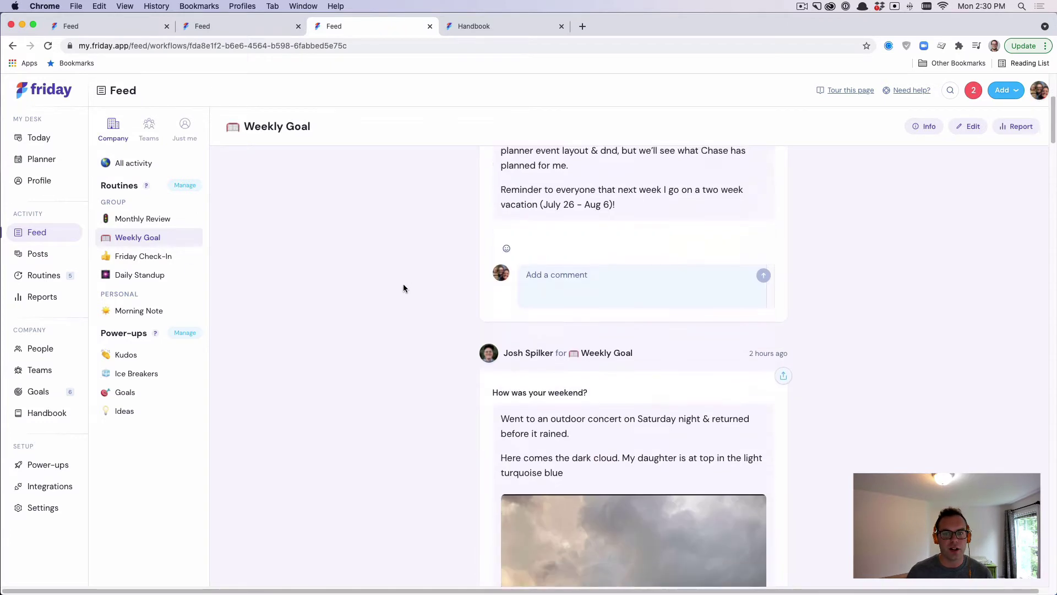
pyautogui.scroll(-3, 367, 292)
pyautogui.scroll(6, 367, 292)
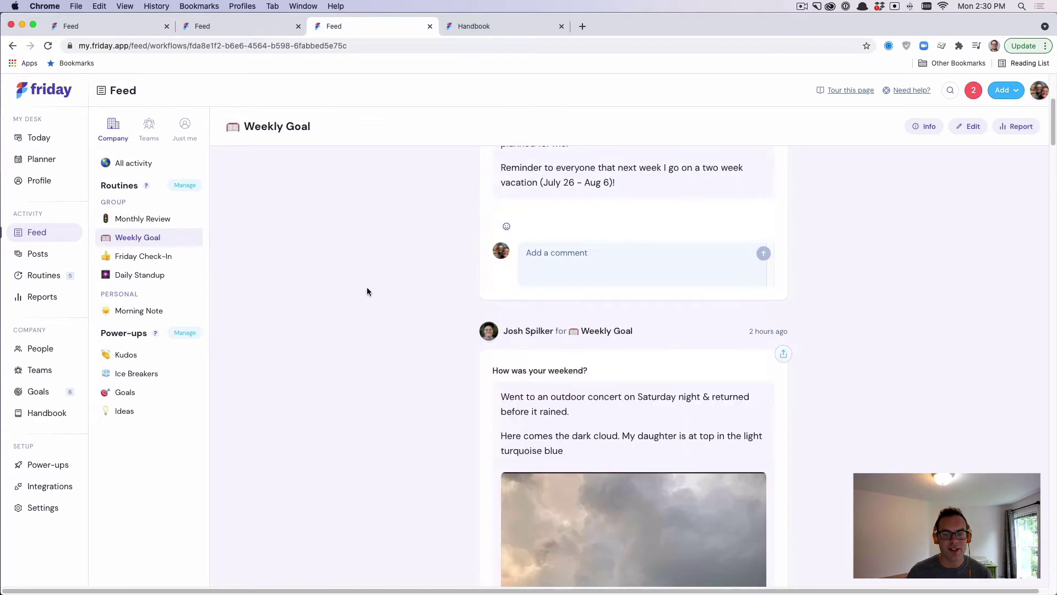
pyautogui.scroll(-2, 367, 292)
pyautogui.scroll(-5, 367, 292)
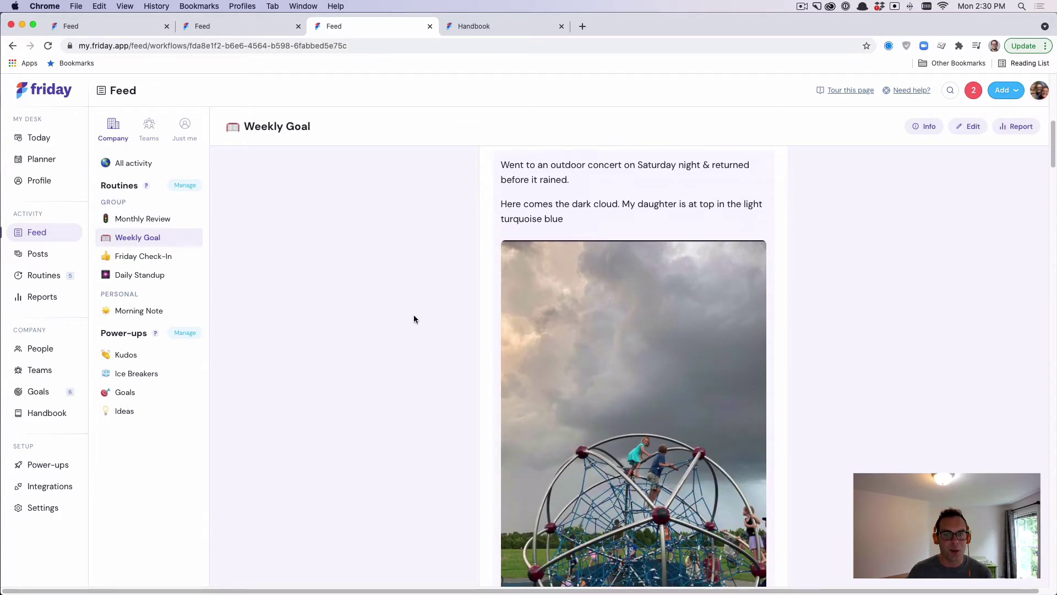
pyautogui.scroll(-3, 427, 321)
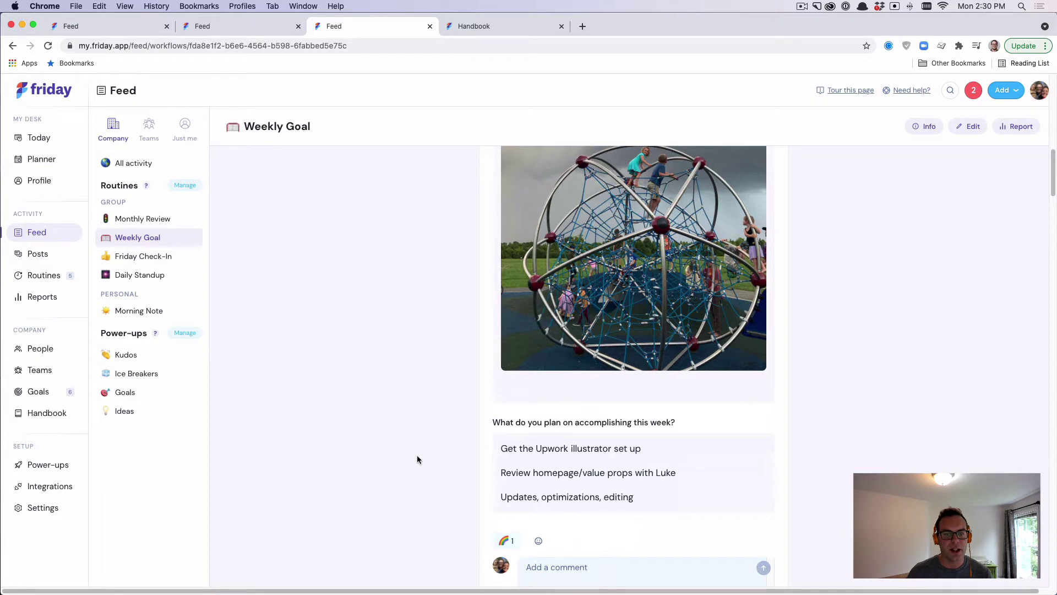
pyautogui.scroll(7, 417, 459)
pyautogui.scroll(5, 418, 459)
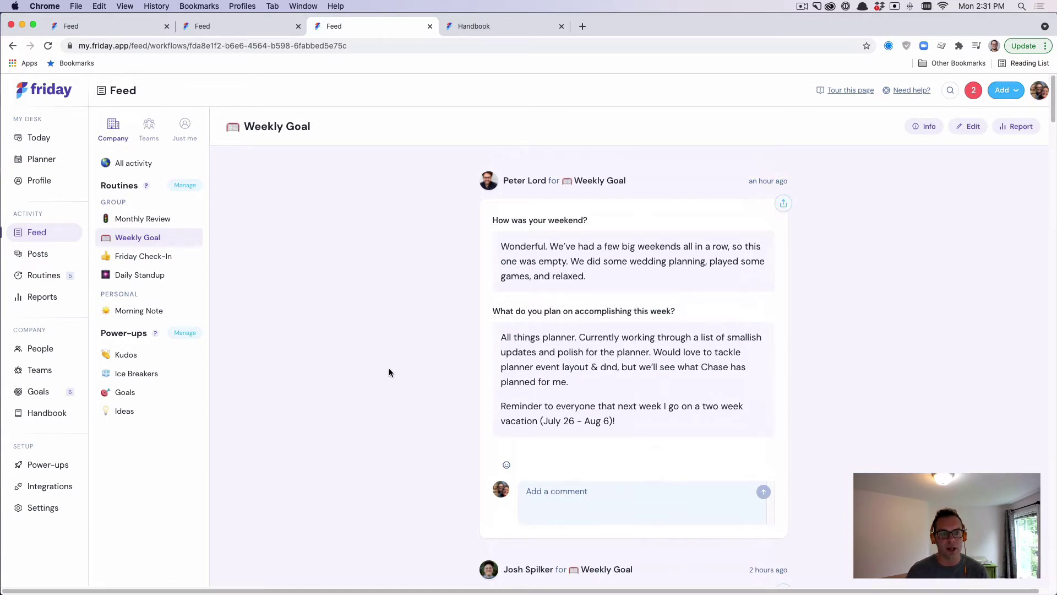
# - Look through the Daily Standup responses and the Kudos entries in the company feed
pyautogui.click(149, 280)
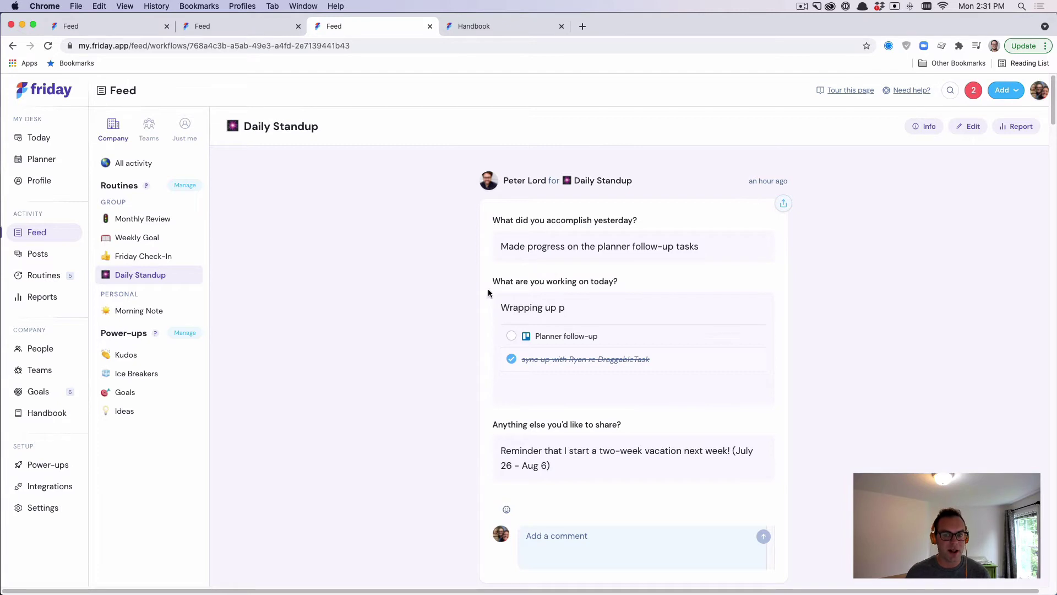
pyautogui.scroll(-6, 457, 322)
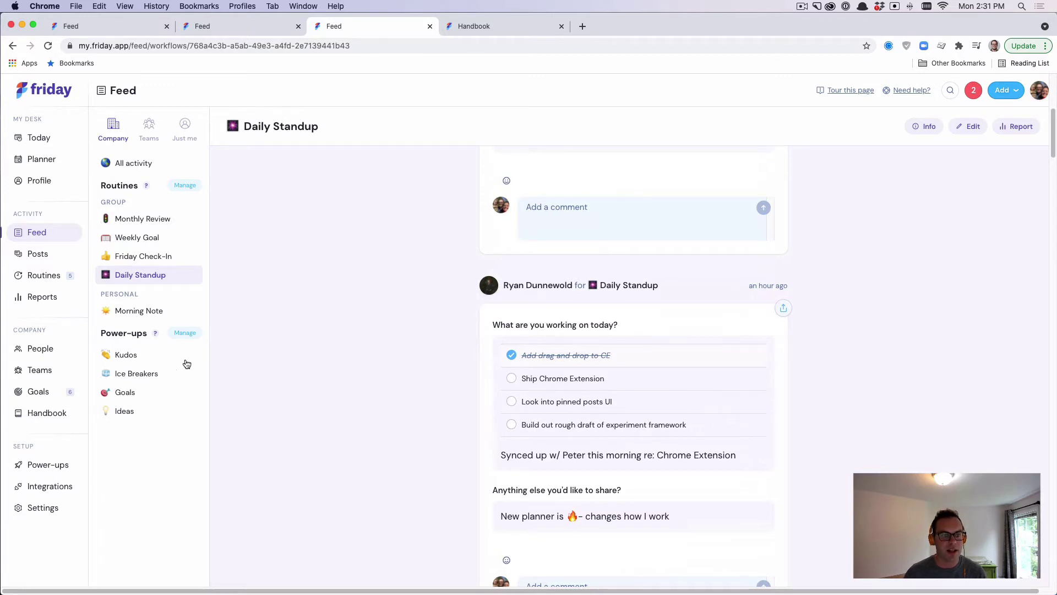
pyautogui.click(144, 358)
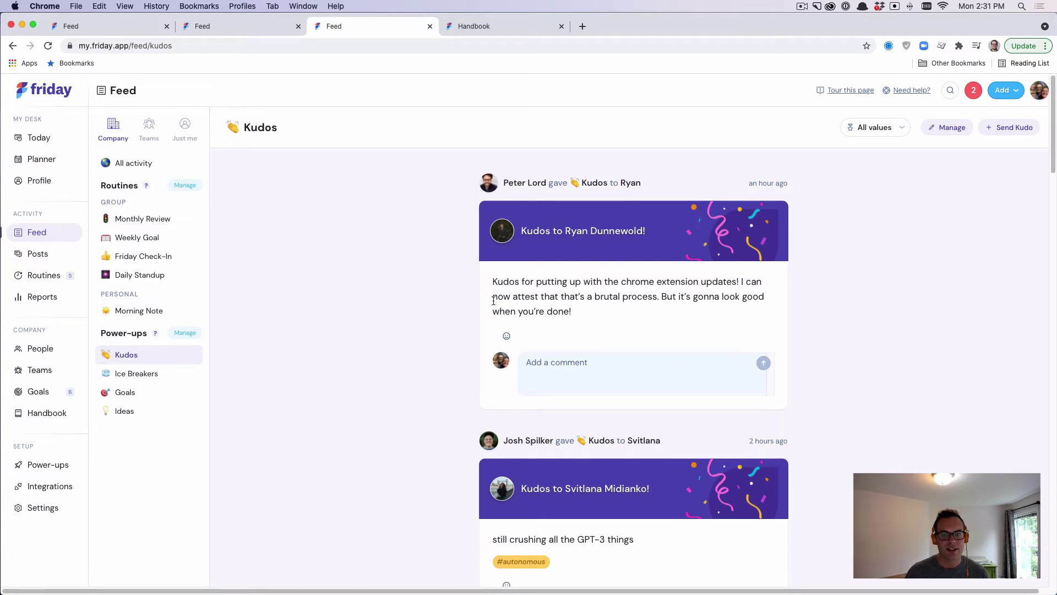
pyautogui.scroll(-8, 438, 339)
pyautogui.scroll(3, 437, 342)
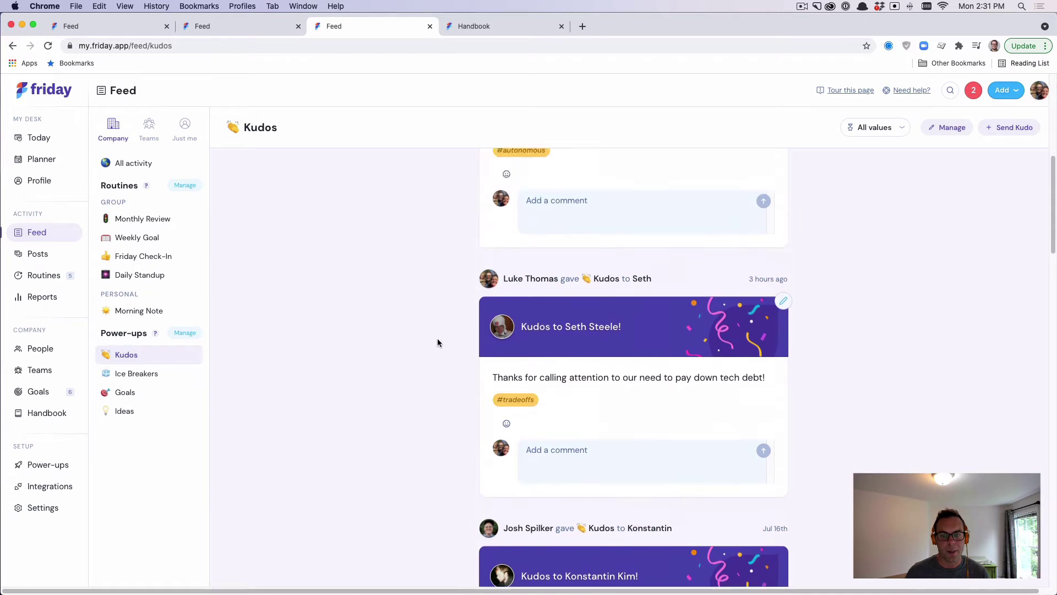
pyautogui.scroll(-5, 325, 336)
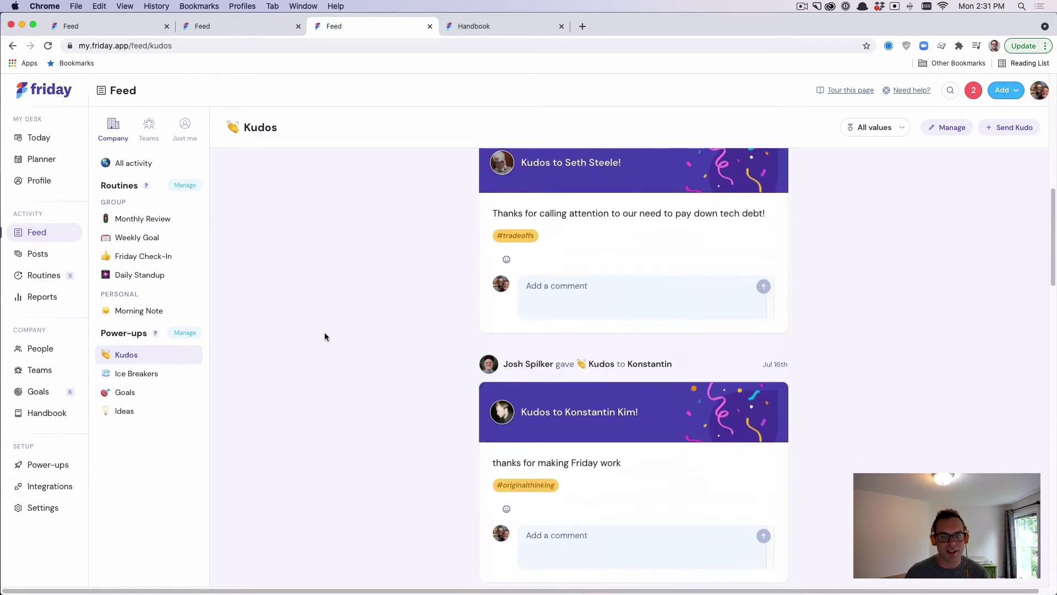
# - Show the Ice Breakers entries in the feed and read the coworkers' answers
pyautogui.click(152, 373)
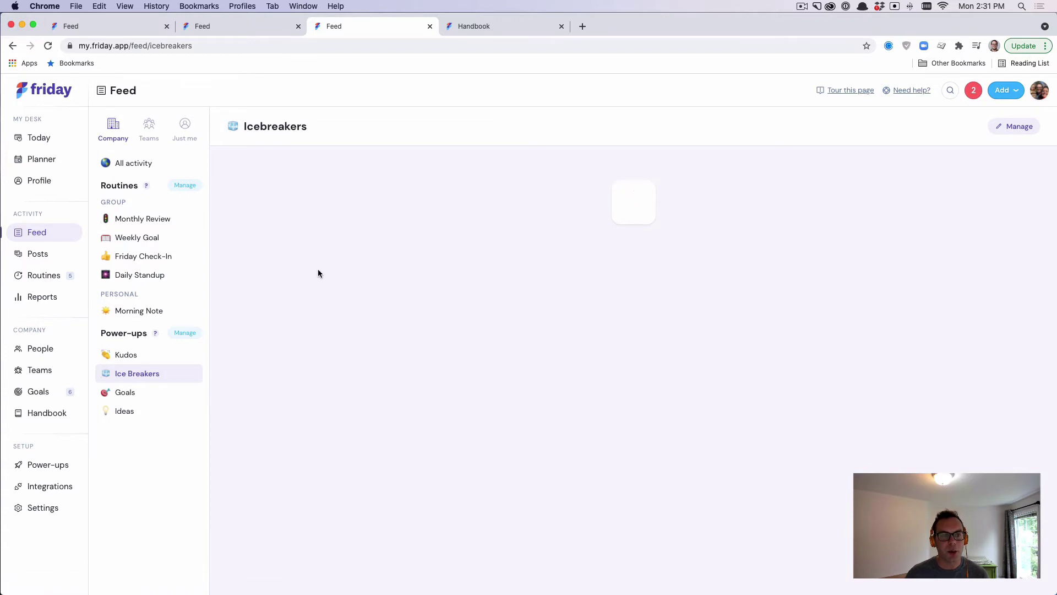
pyautogui.moveTo(498, 292); pyautogui.dragTo(644, 306)
pyautogui.click(645, 305)
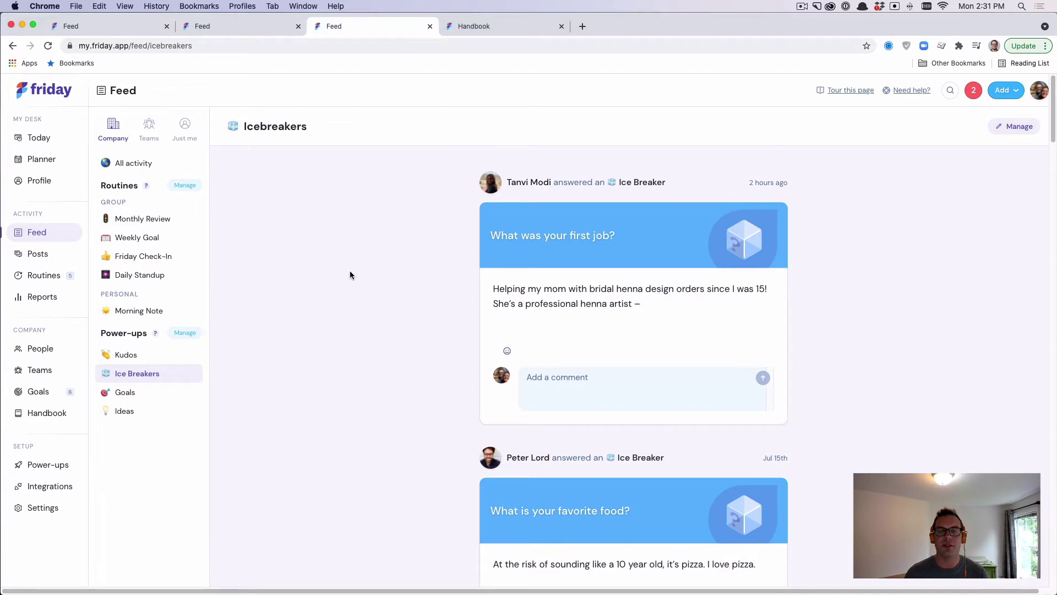
pyautogui.scroll(-5, 349, 274)
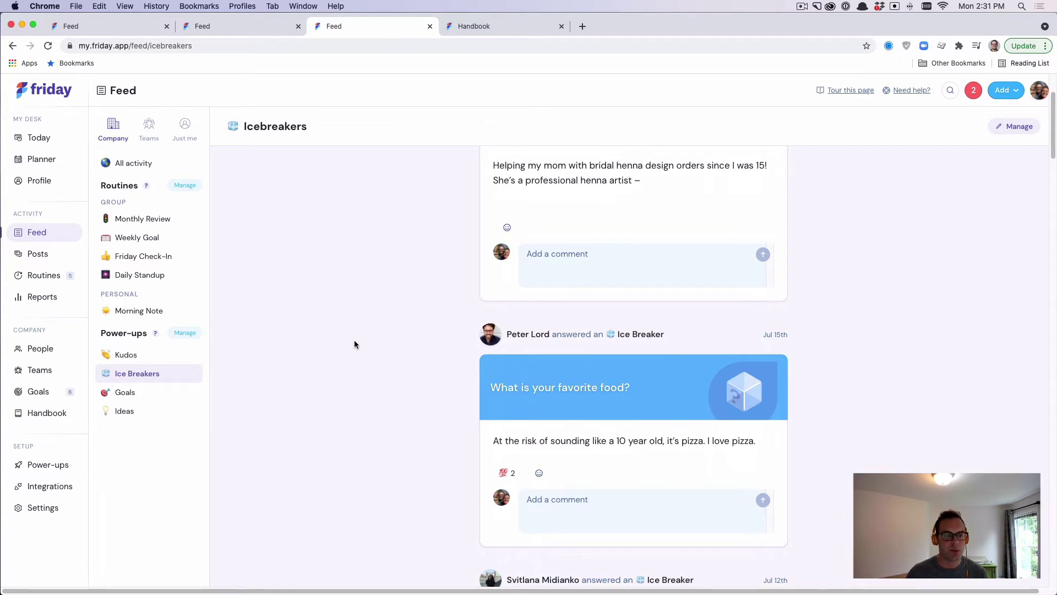
pyautogui.scroll(5, 353, 336)
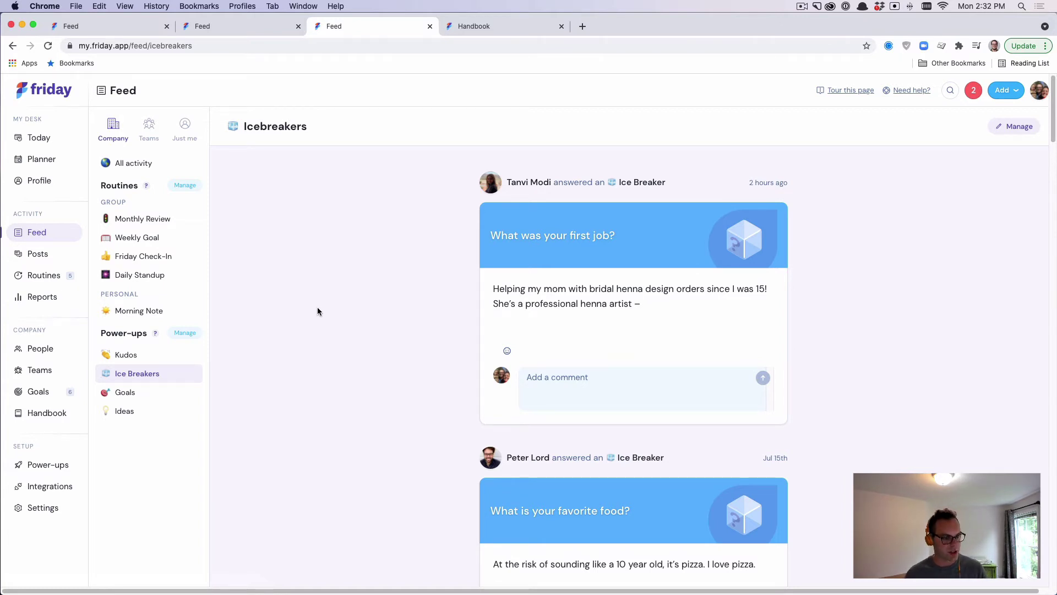
# - Go to the published posts and filter them by the Announcements post type
pyautogui.click(40, 253)
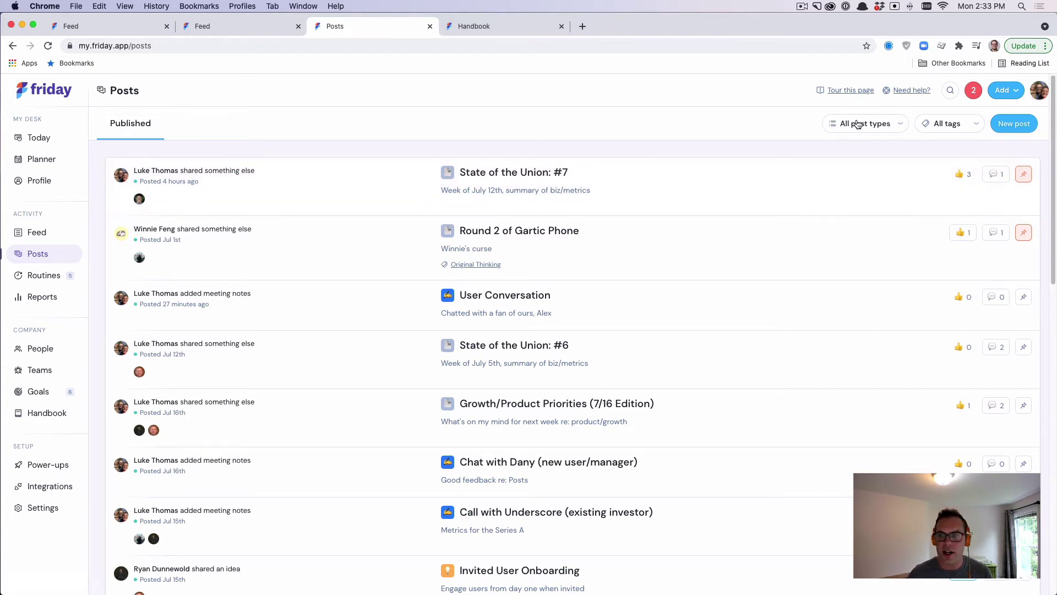
pyautogui.click(906, 124)
pyautogui.click(864, 208)
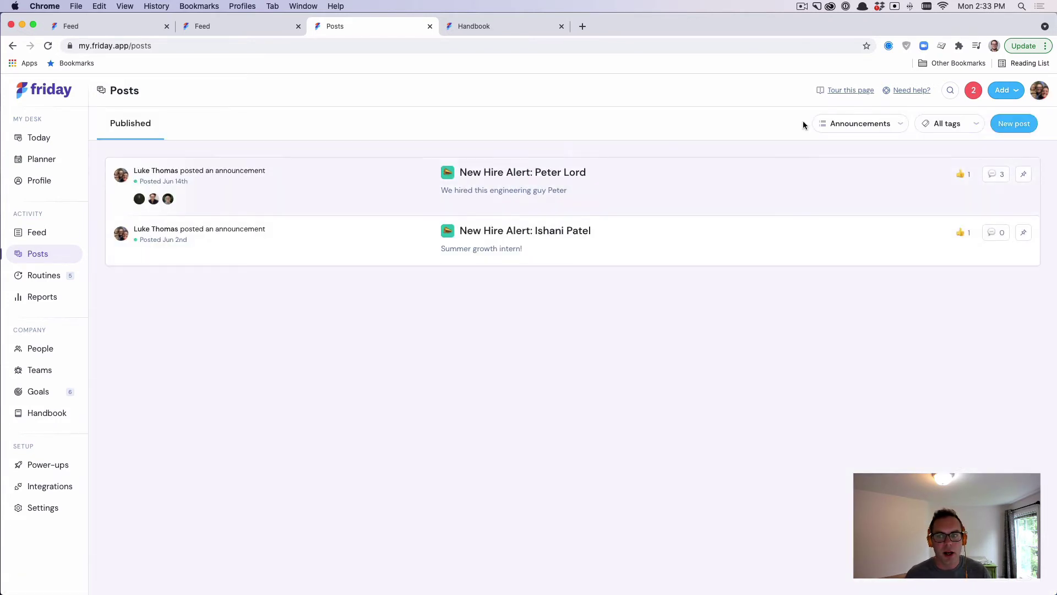
# - Filter the posts by Meeting Notes and read the "User Conversation" post through to its comments
pyautogui.click(885, 125)
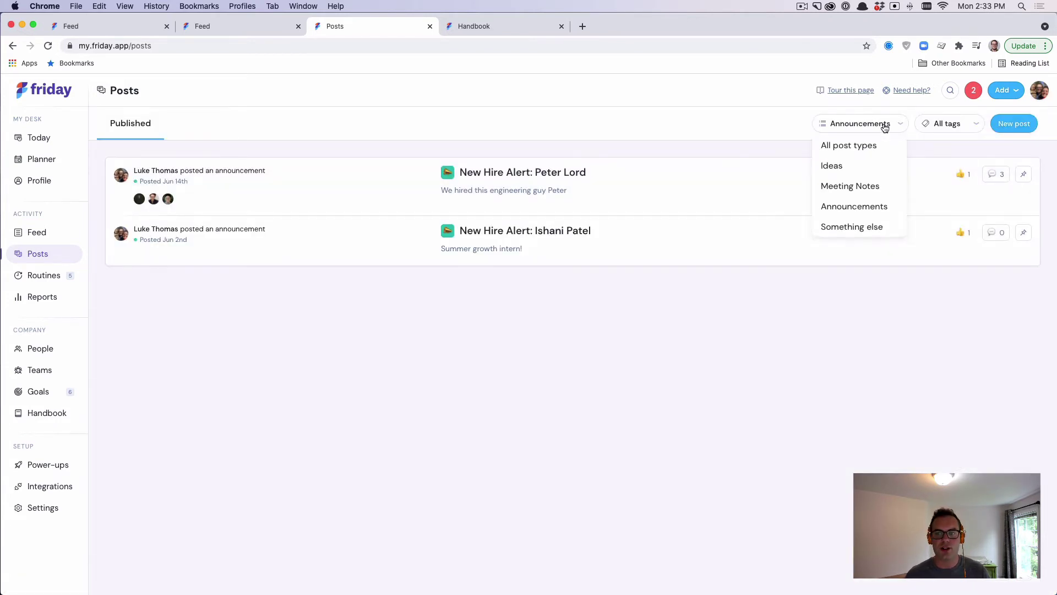
pyautogui.click(873, 188)
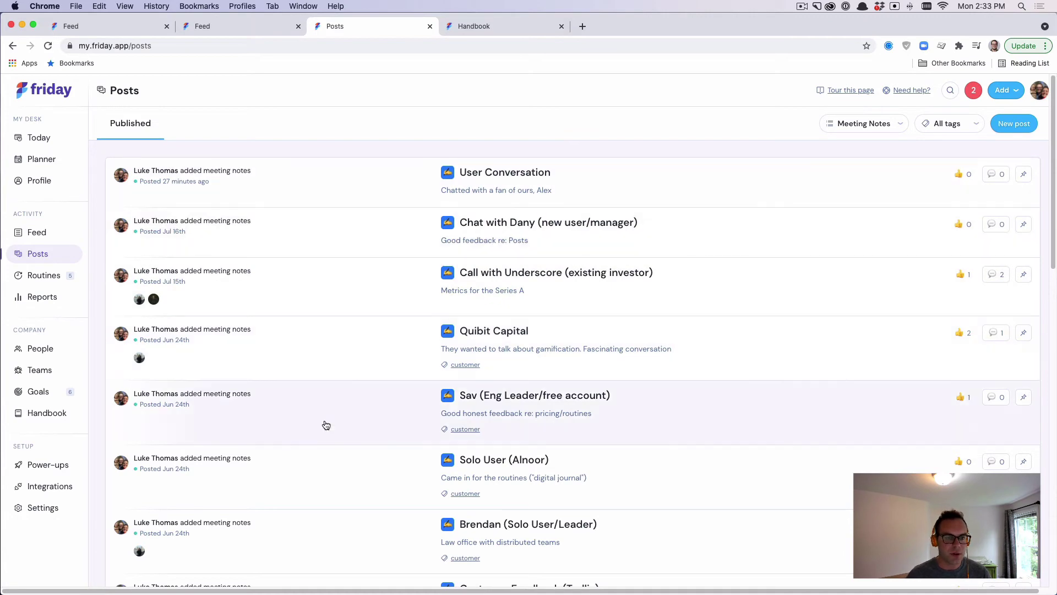
pyautogui.click(331, 183)
pyautogui.scroll(-3, 296, 347)
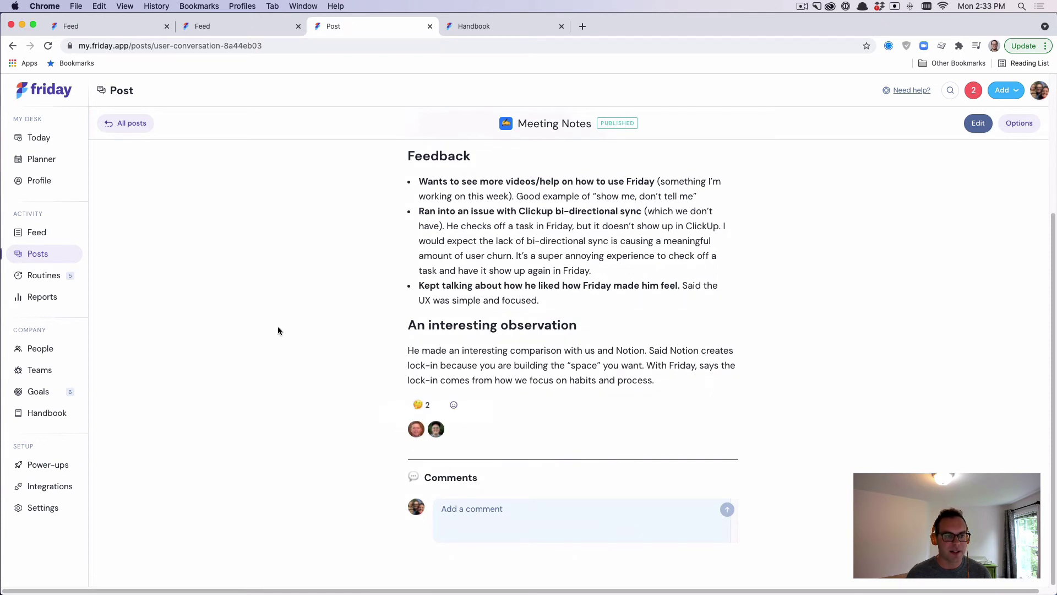
# - Return from the "User Conversation" meeting notes to the list of all published posts
pyautogui.scroll(1, 278, 330)
pyautogui.scroll(5, 278, 329)
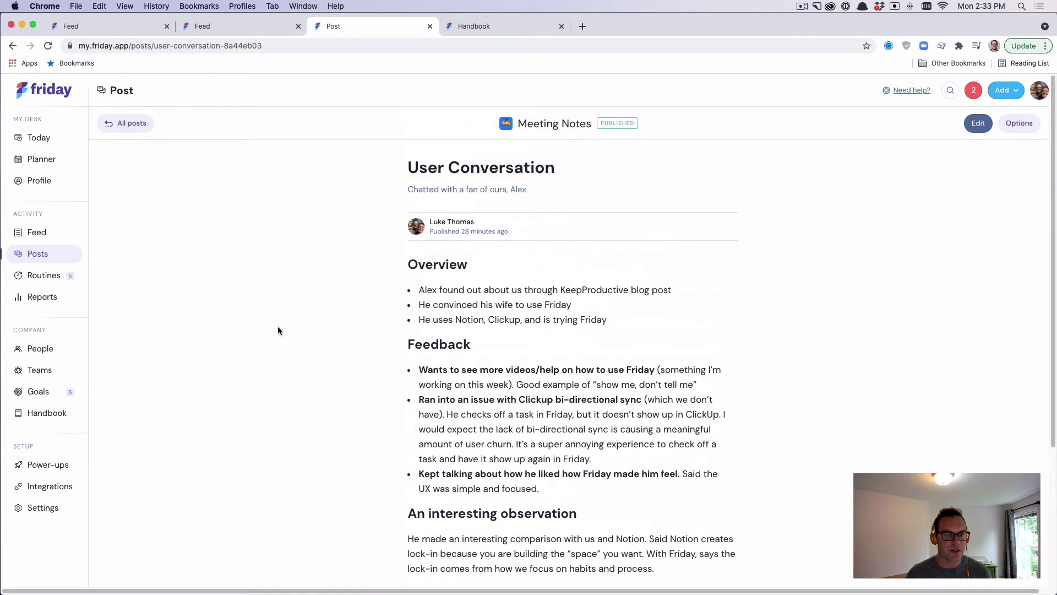
pyautogui.click(133, 124)
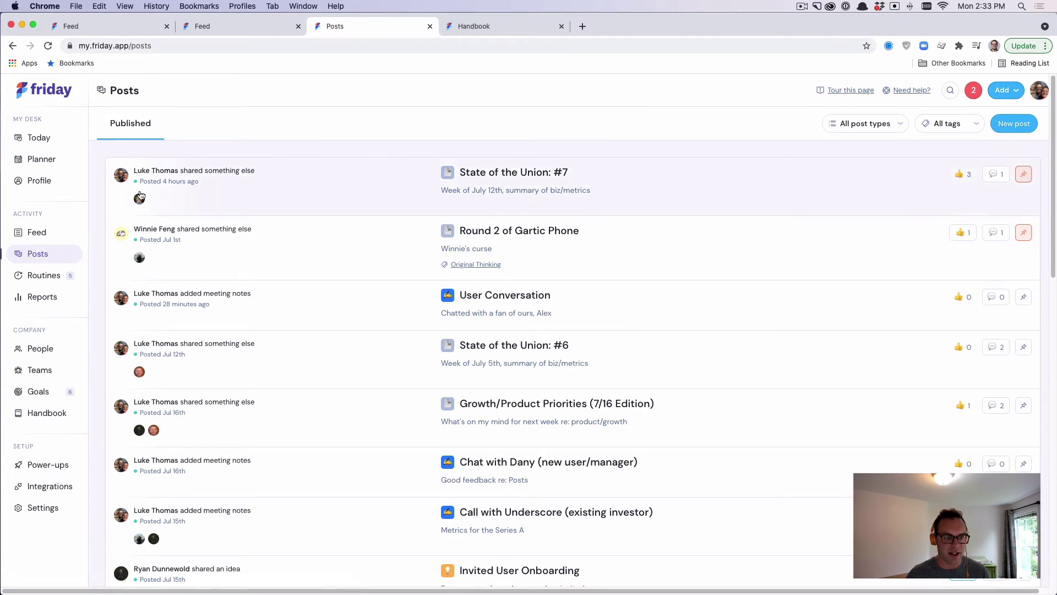
# - Open a blank draft of the Announcement post type to view its editor, and return to the post list
pyautogui.click(1014, 125)
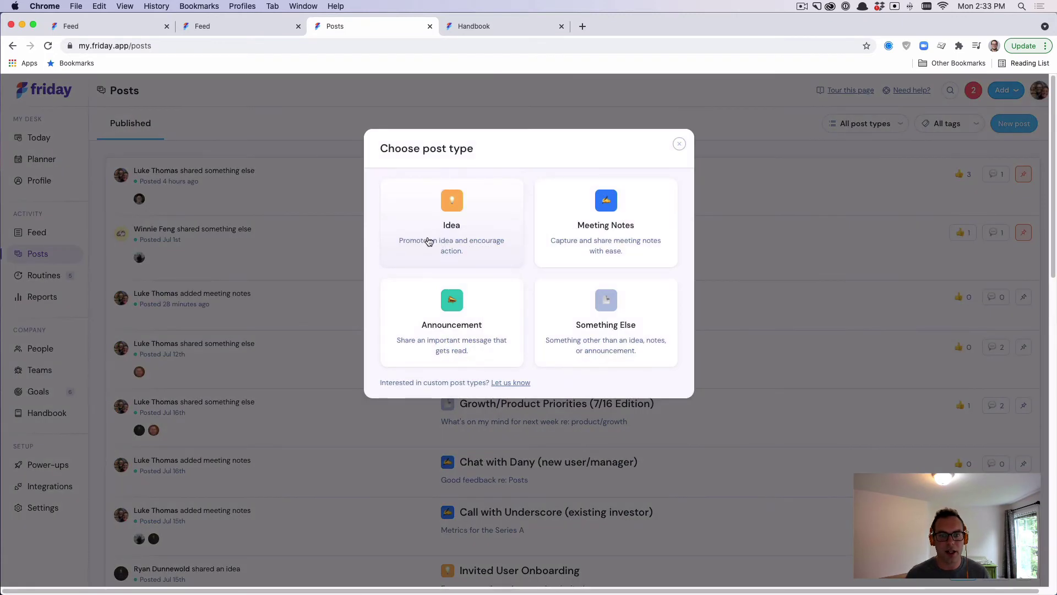
pyautogui.click(457, 311)
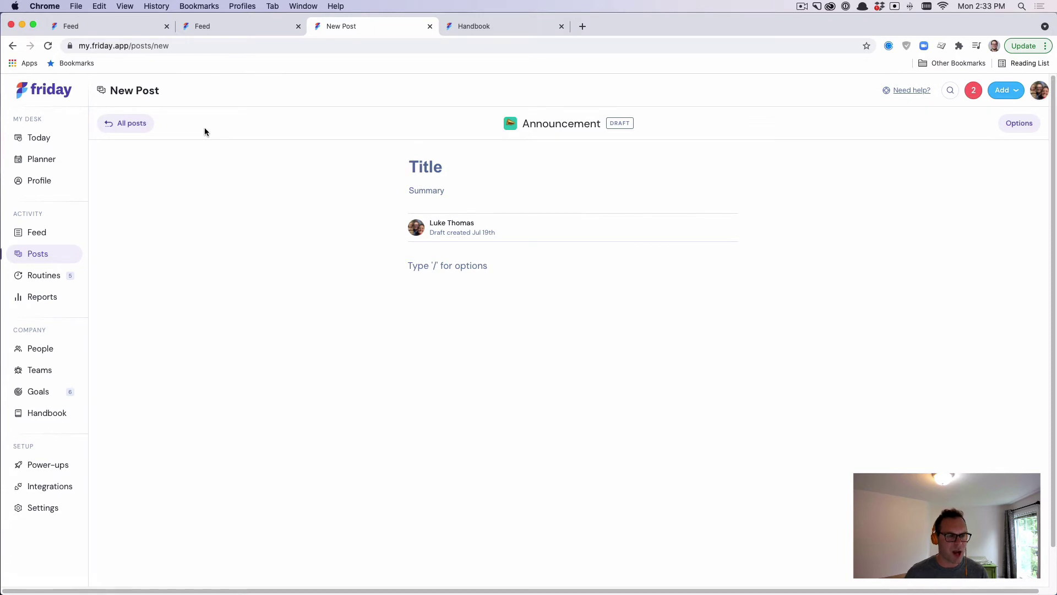
pyautogui.click(140, 123)
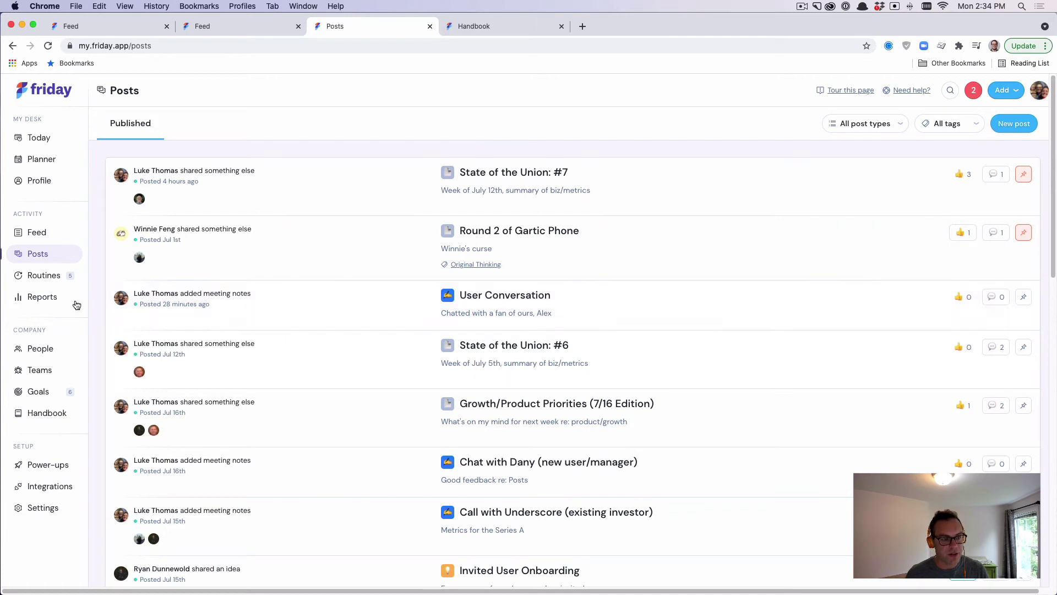
pyautogui.click(39, 354)
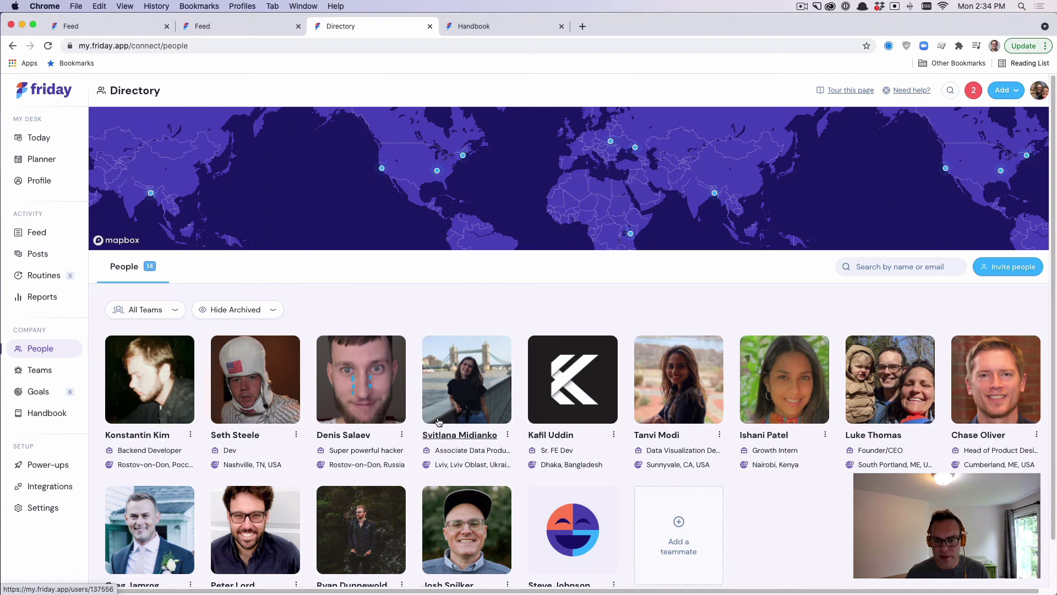
pyautogui.click(672, 420)
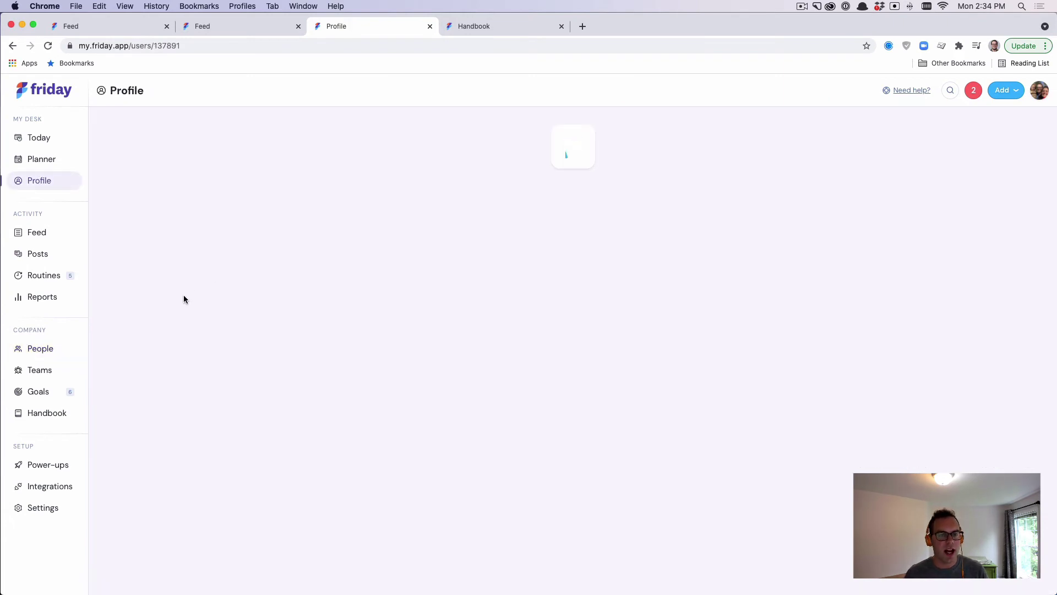
pyautogui.scroll(-3, 299, 374)
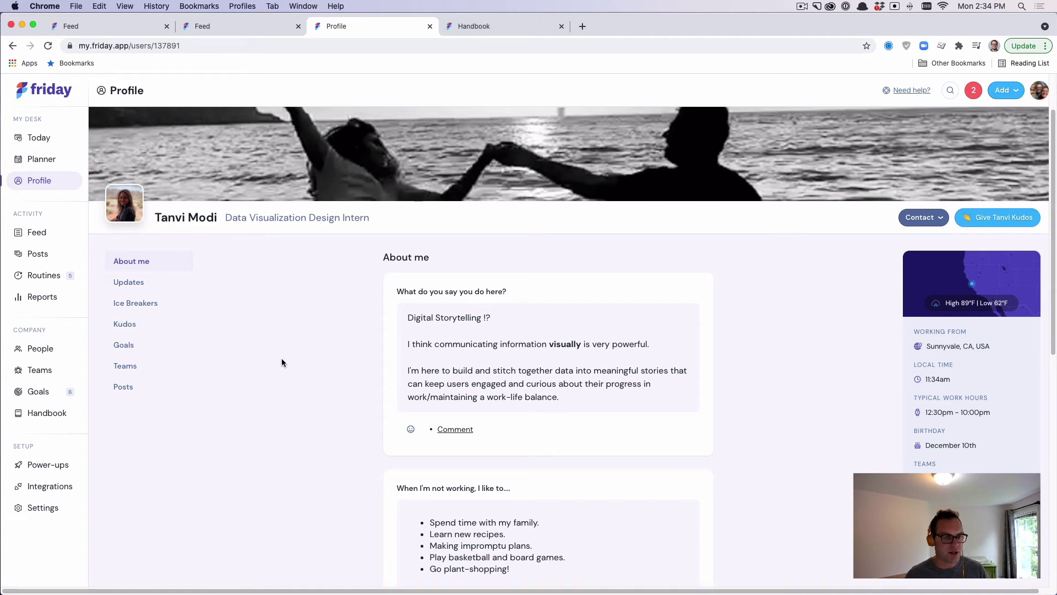
pyautogui.scroll(-1, 270, 340)
pyautogui.scroll(-1, 270, 340)
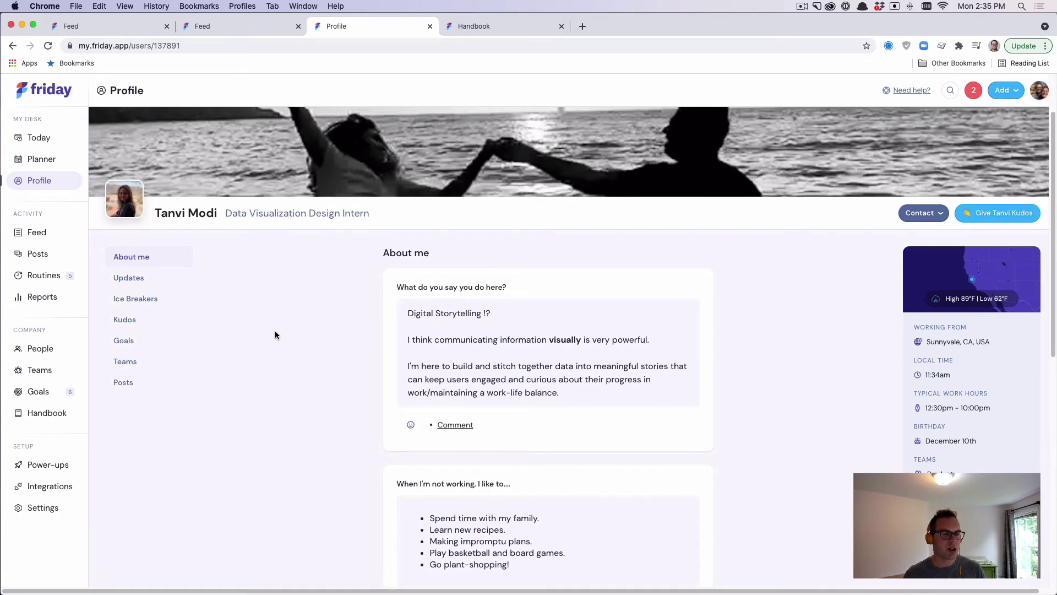
pyautogui.scroll(-3, 275, 332)
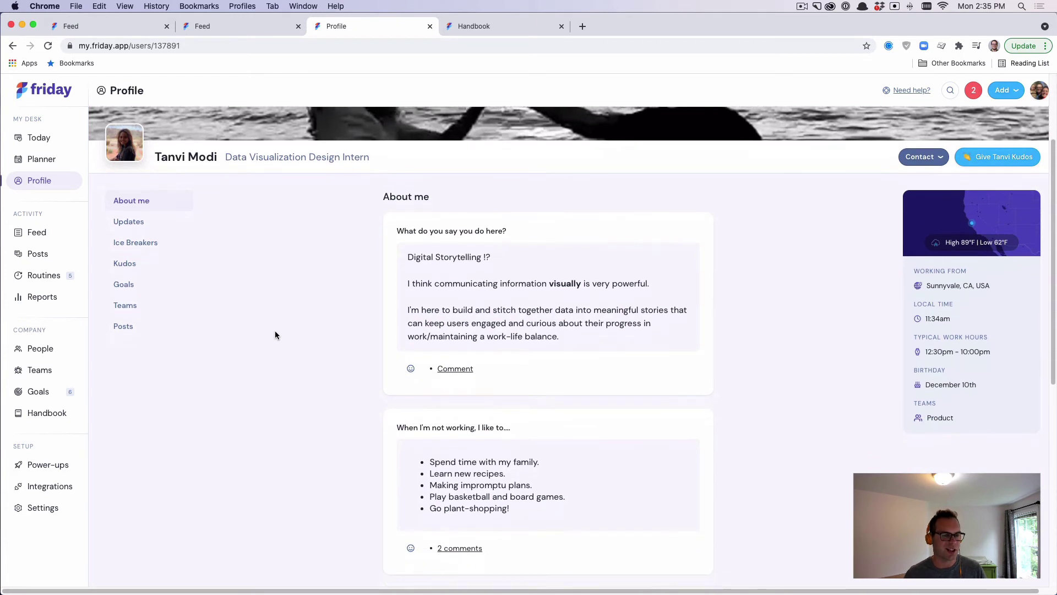
pyautogui.scroll(-1, 275, 335)
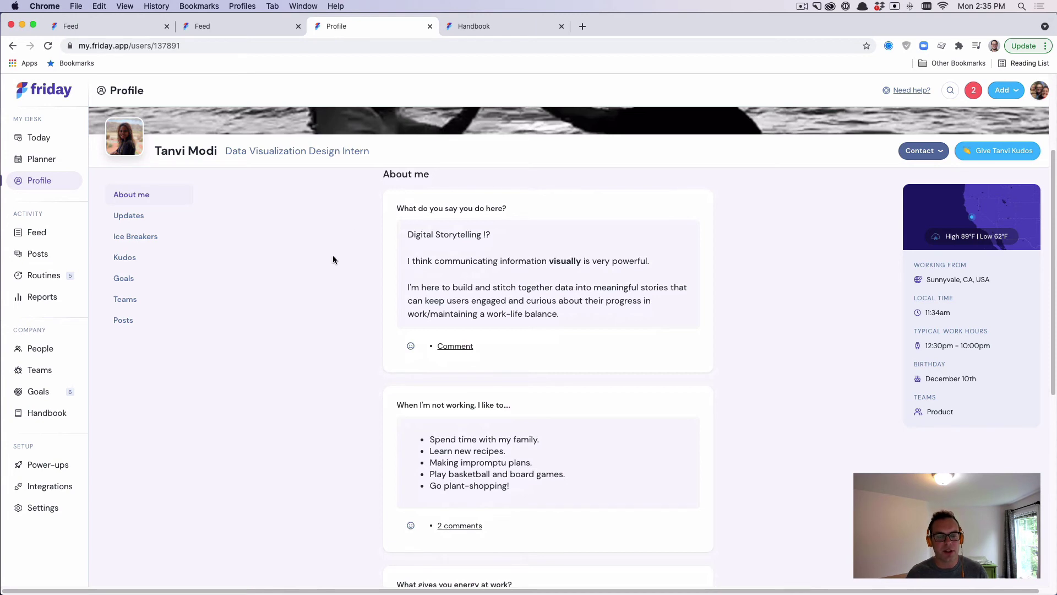
pyautogui.scroll(-3, 333, 259)
pyautogui.scroll(-2, 332, 260)
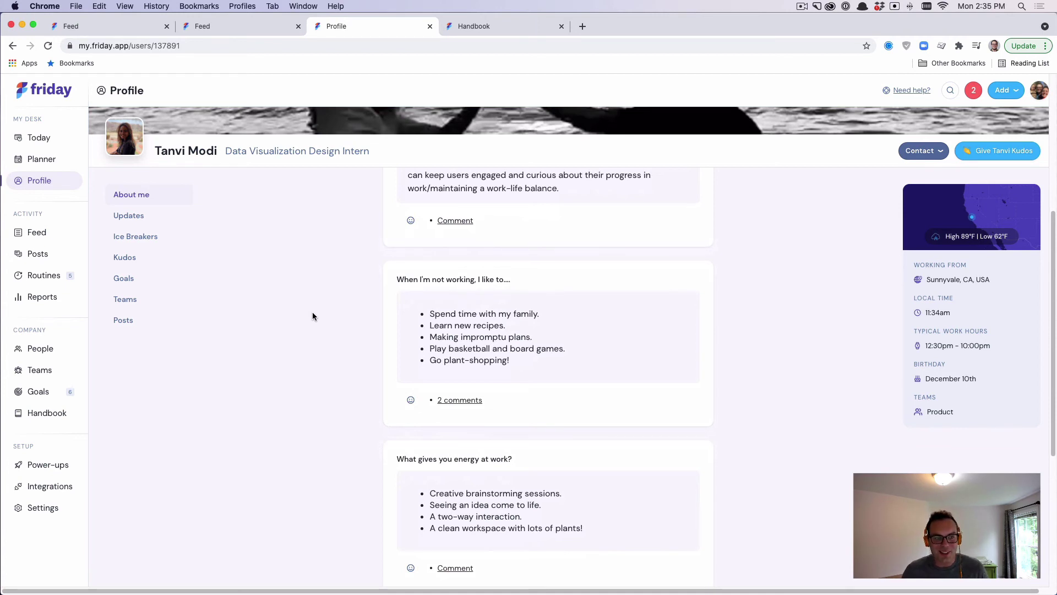
# - View the intern's Ice Breakers, Kudos and Updates sections, ending back on the About me section
pyautogui.click(146, 236)
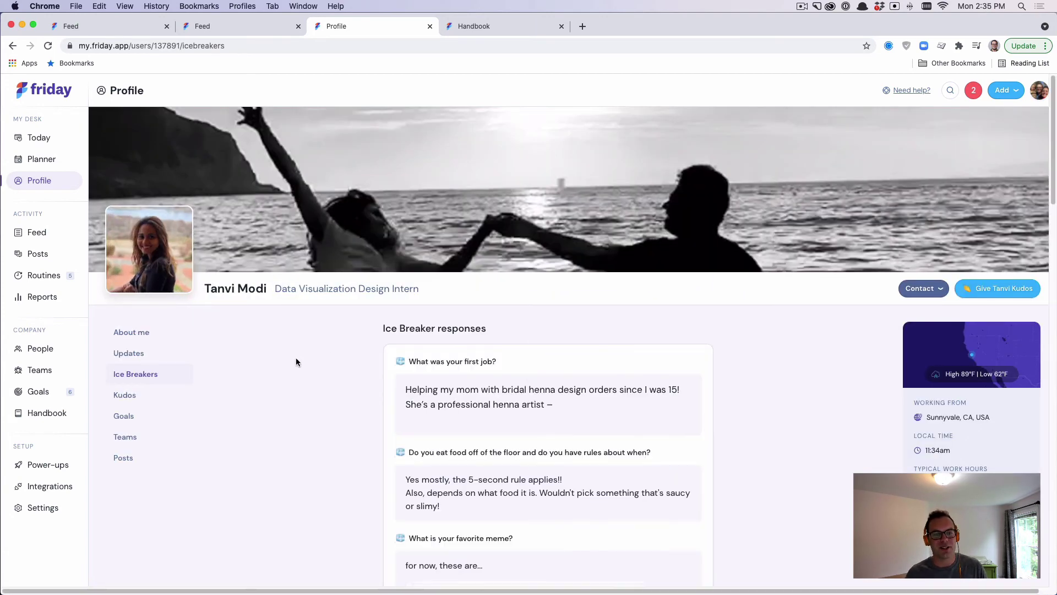
pyautogui.scroll(-10, 296, 361)
pyautogui.scroll(10, 295, 362)
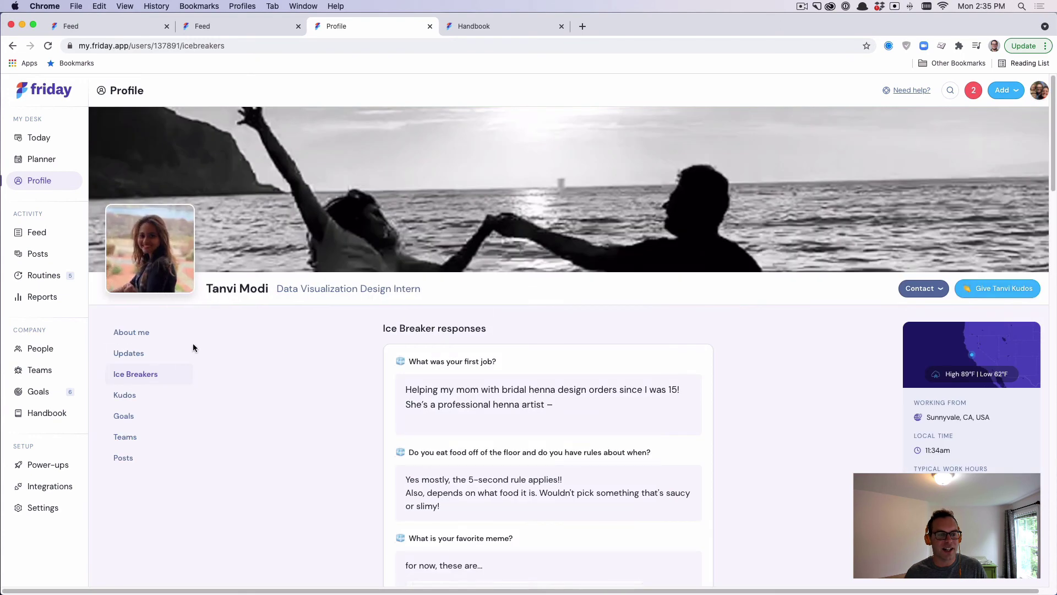
pyautogui.click(124, 394)
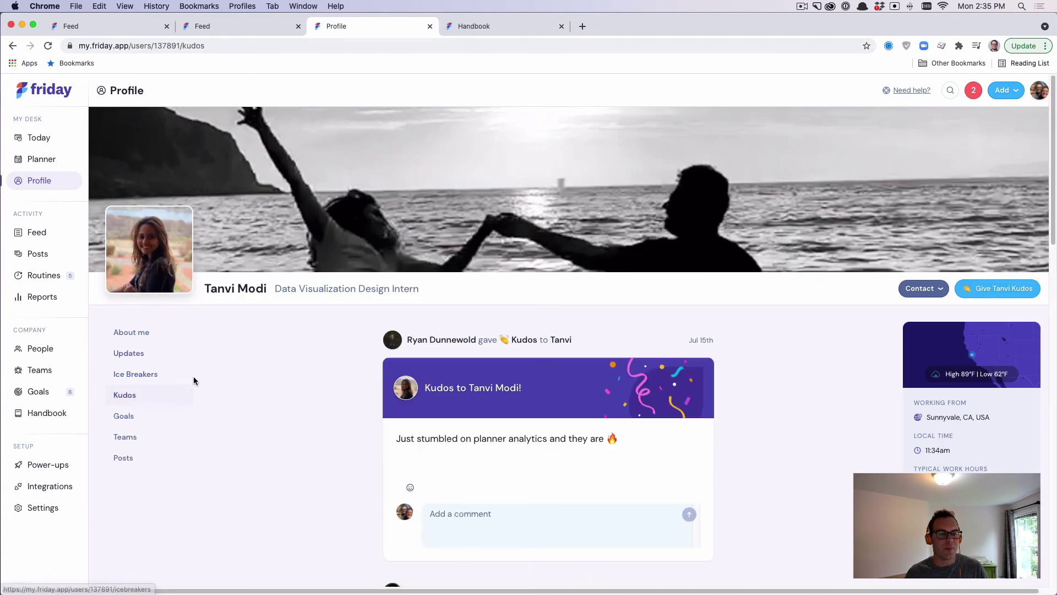
pyautogui.click(136, 354)
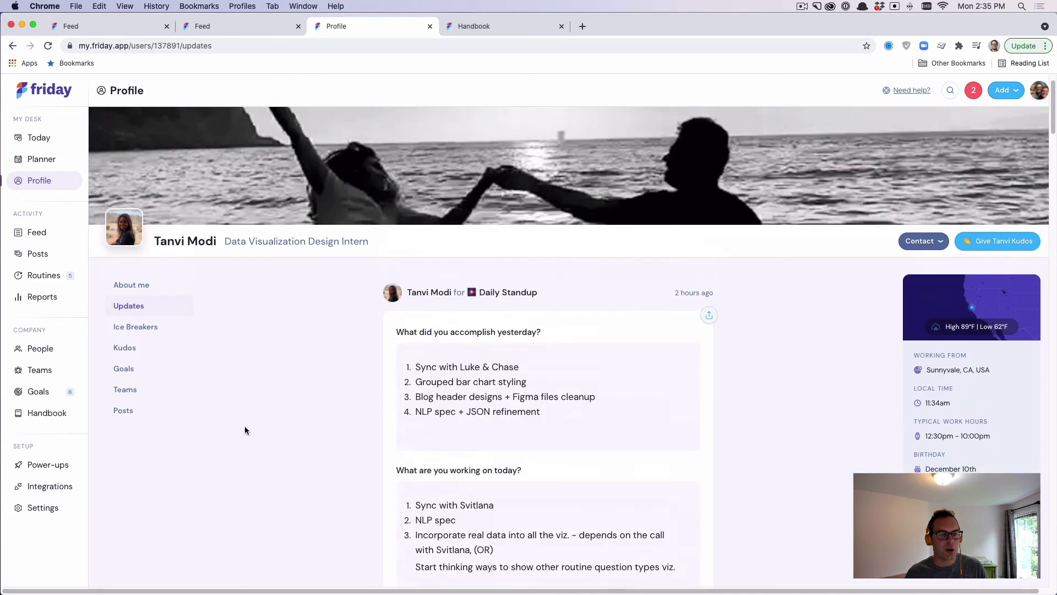
pyautogui.click(138, 333)
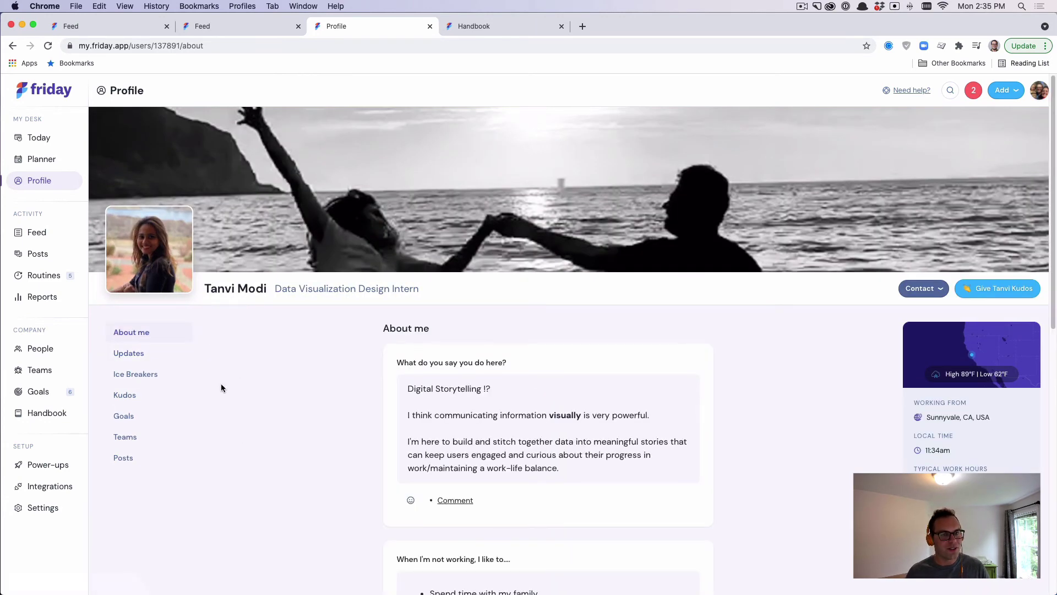
# - Switch to the company Handbook, closing the coworker's profile, and read its sections from Map through Misc Software
pyautogui.click(480, 26)
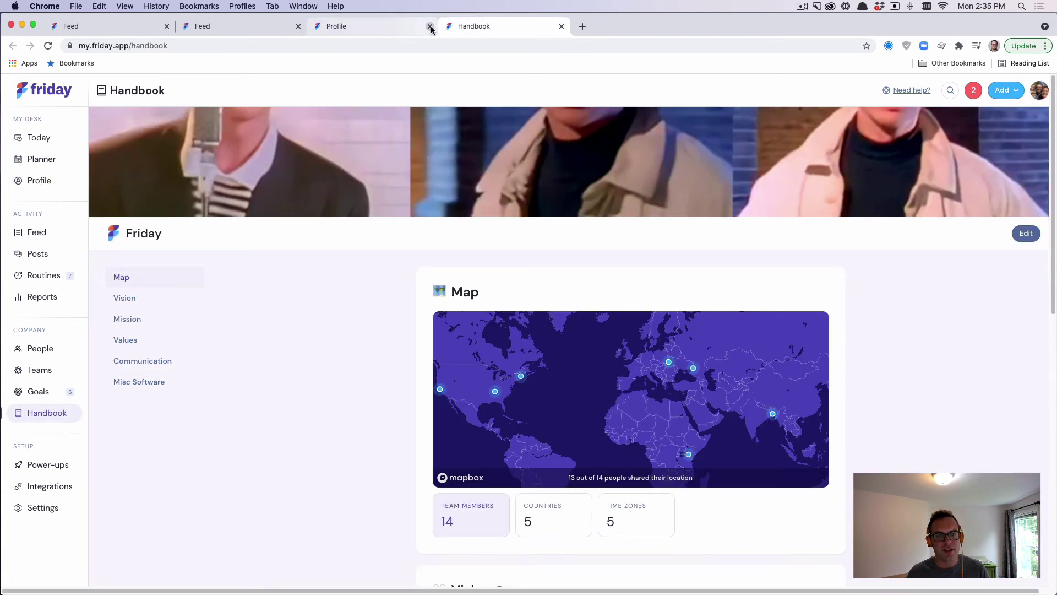
pyautogui.click(430, 25)
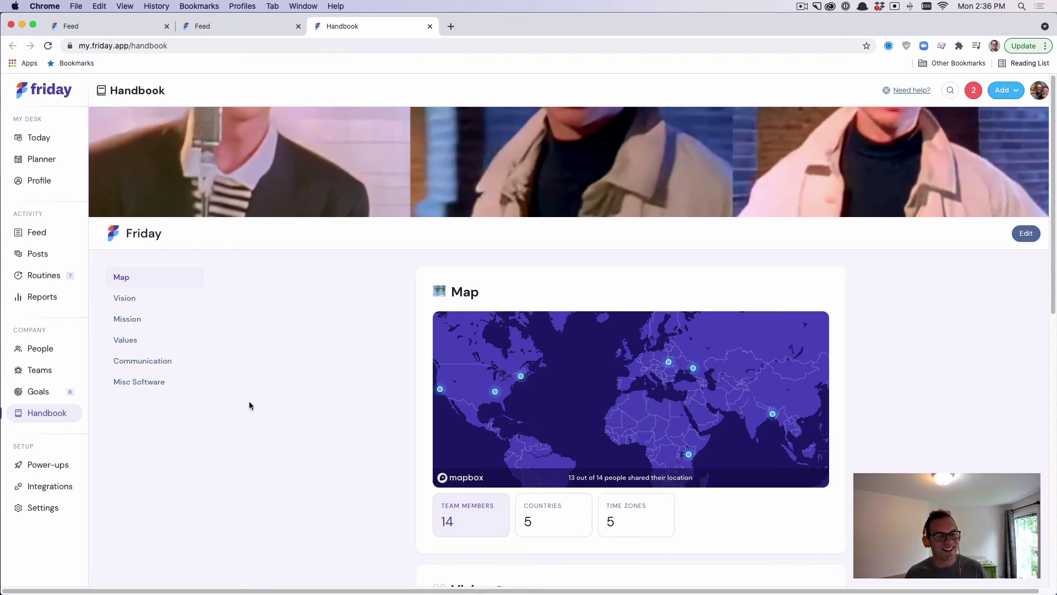
pyautogui.scroll(-1, 327, 354)
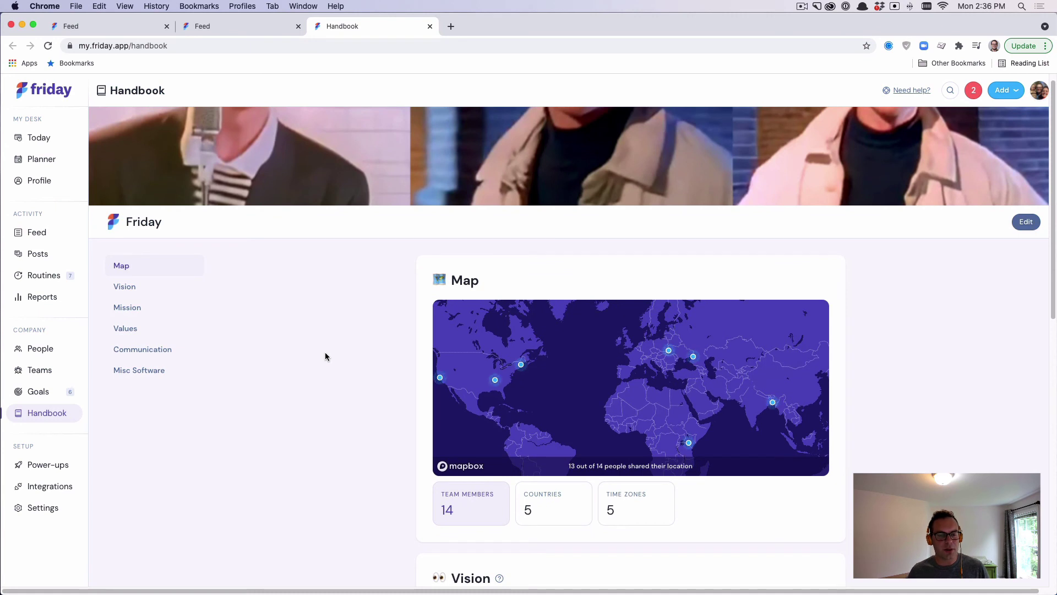
pyautogui.scroll(-3, 325, 356)
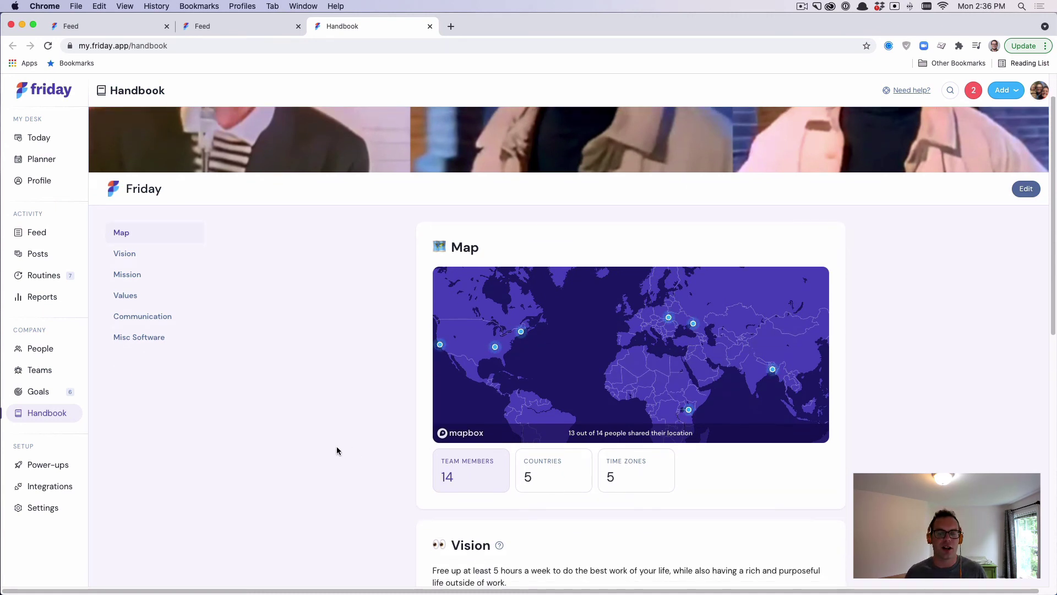
pyautogui.scroll(-6, 338, 448)
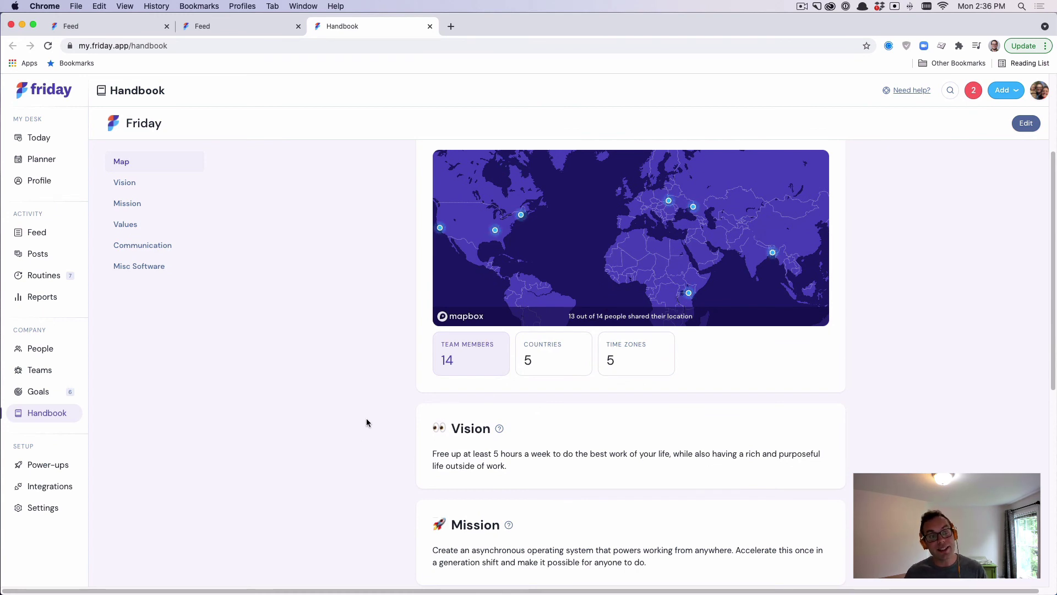
pyautogui.scroll(-2, 366, 422)
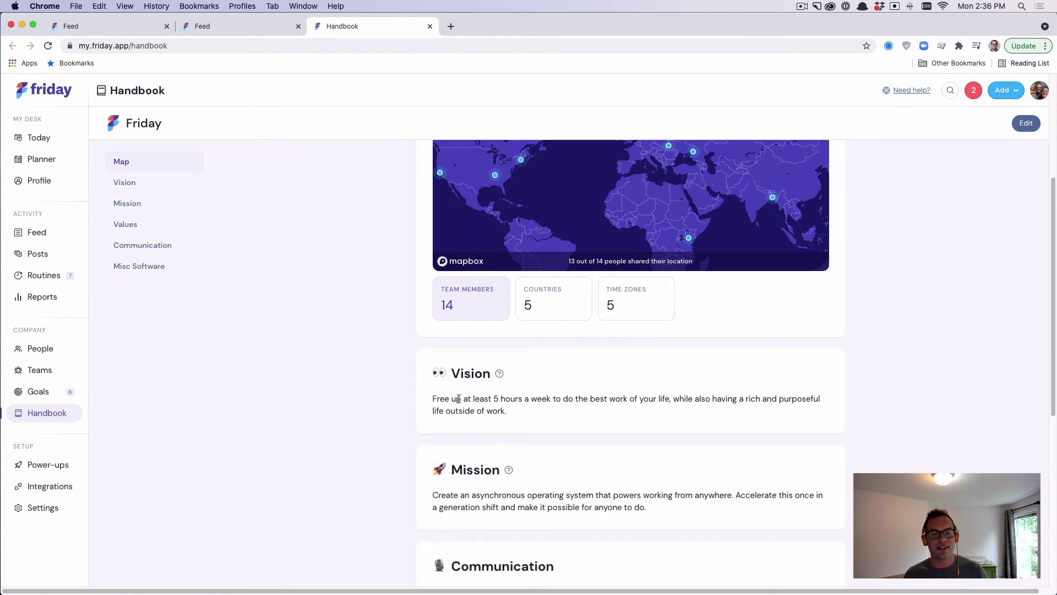
pyautogui.scroll(-1, 257, 462)
pyautogui.scroll(-4, 257, 458)
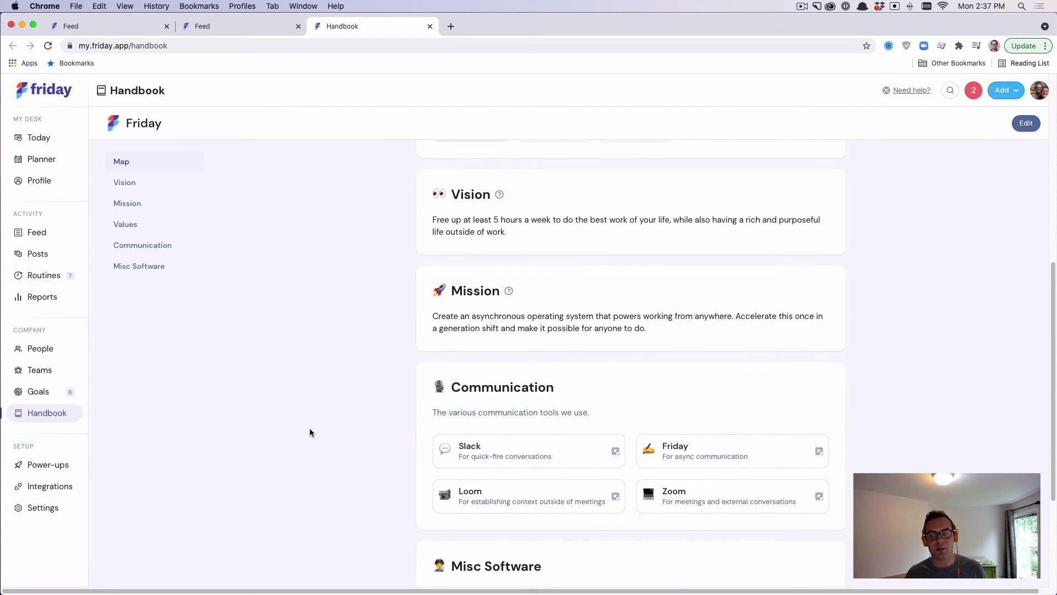
pyautogui.scroll(-1, 309, 432)
pyautogui.scroll(-3, 351, 461)
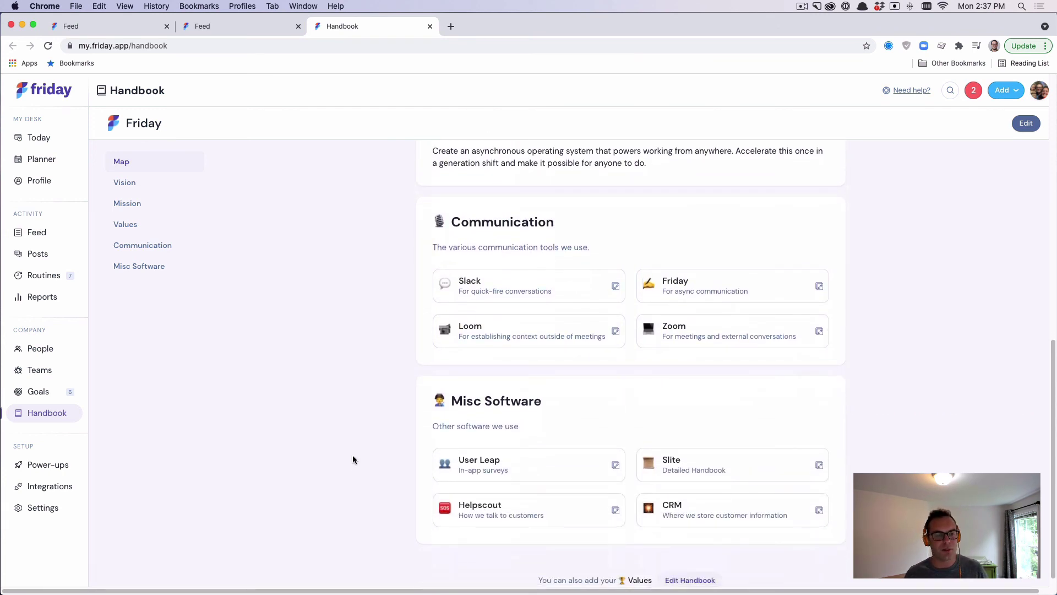
pyautogui.scroll(-1, 575, 500)
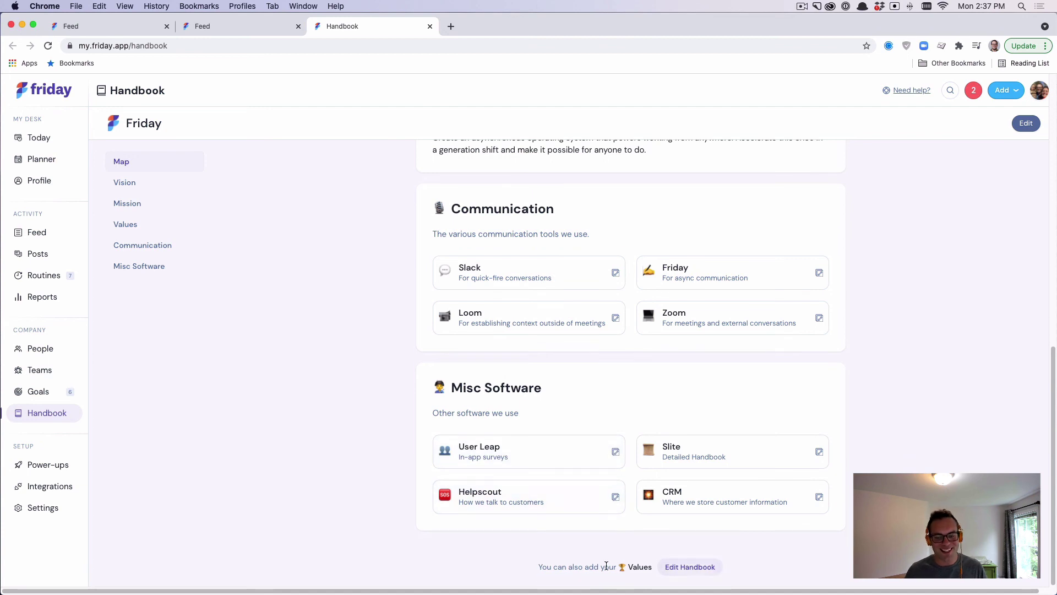
pyautogui.scroll(20, 369, 344)
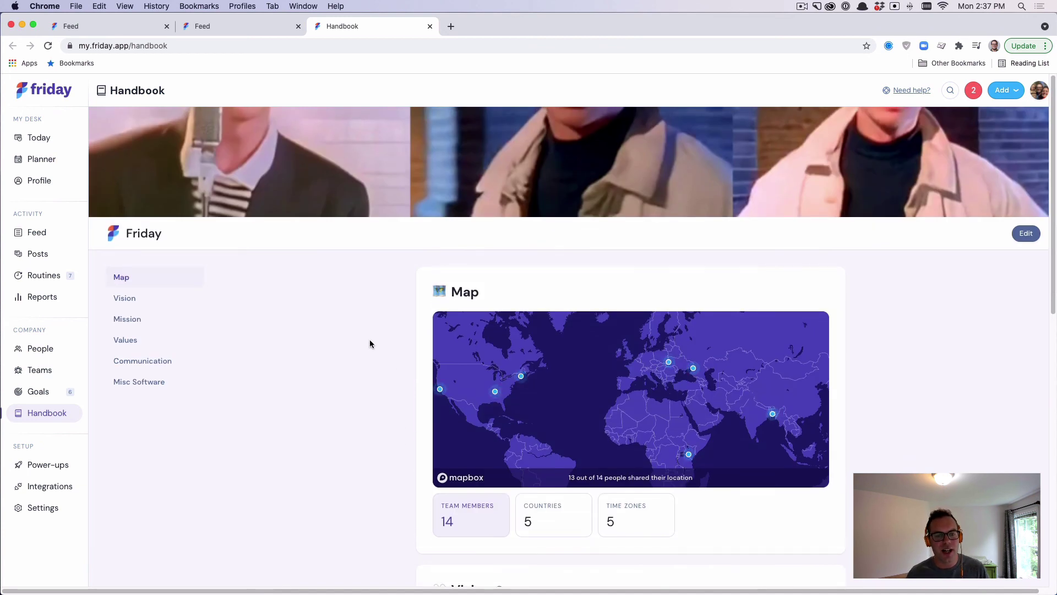